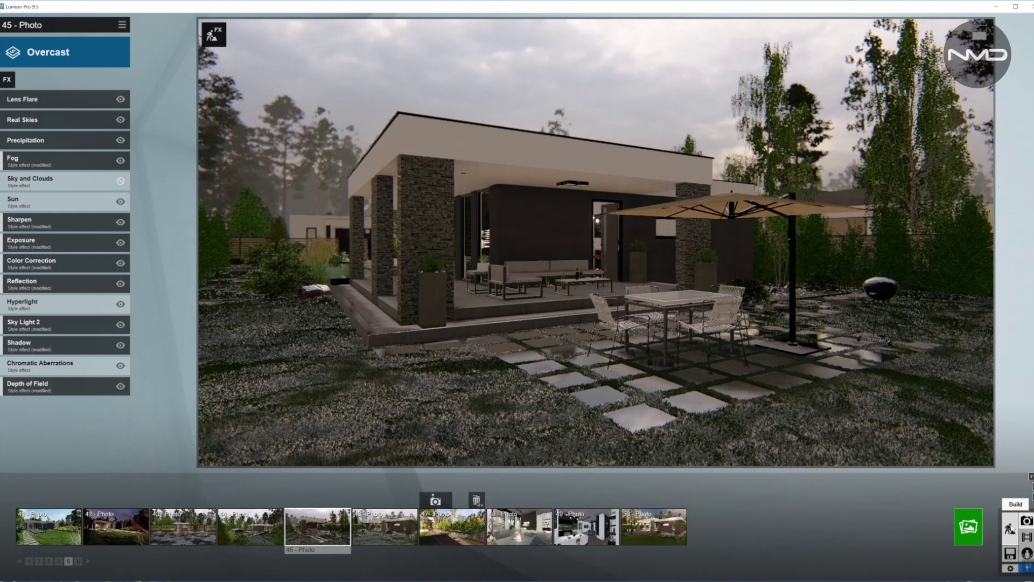
- Open the scene for editing and set the emissive value of the square terrace ceiling lamp's panels to 1.9
click(1025, 552)
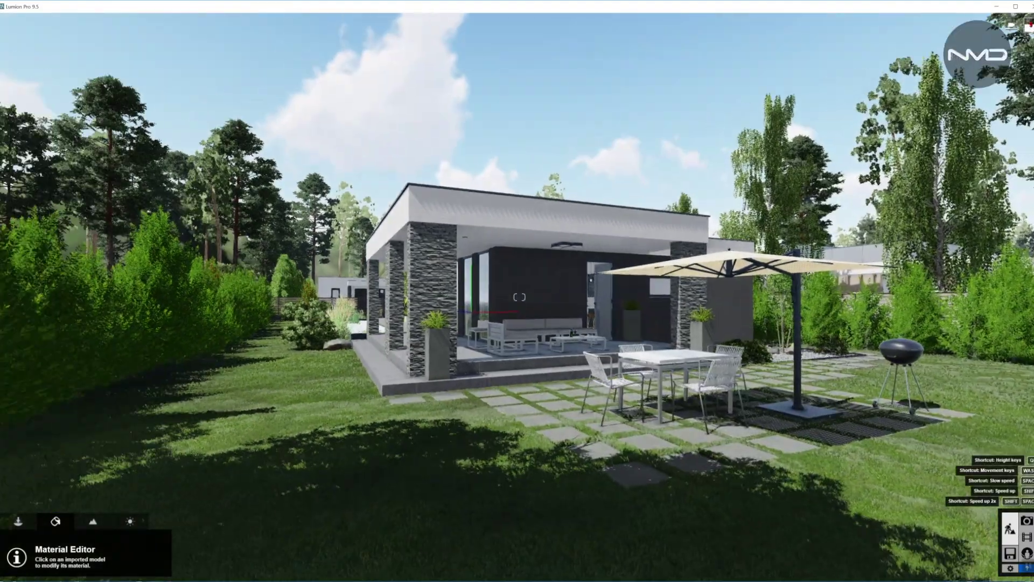
key(w)
right_drag(657, 409, 679, 307)
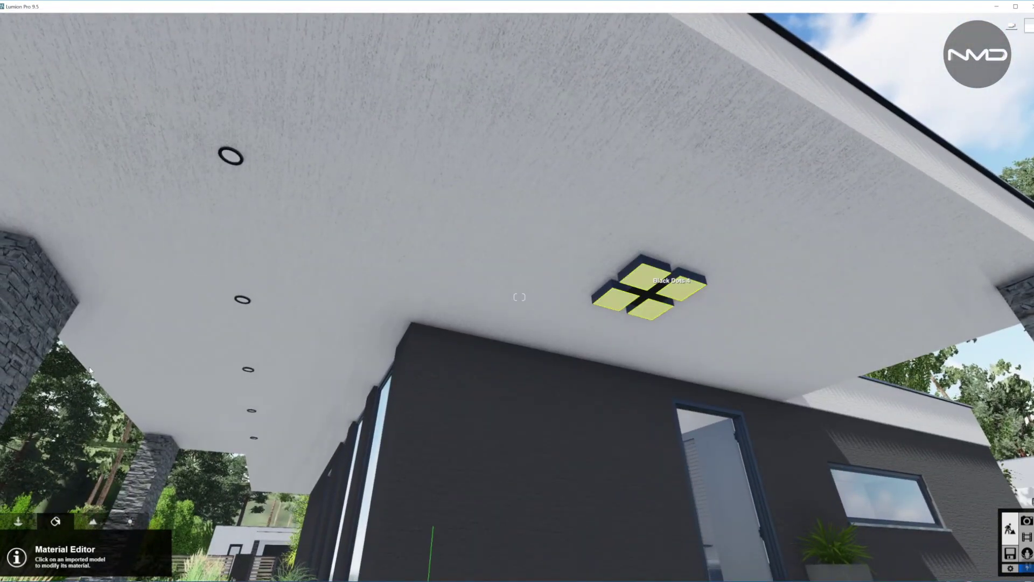
click(328, 288)
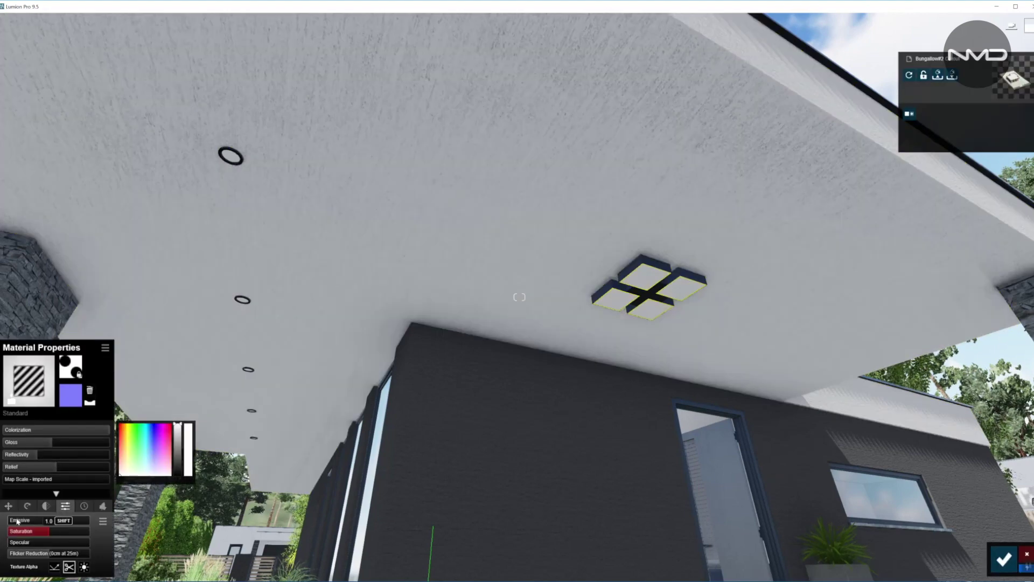
drag(18, 521, 32, 520)
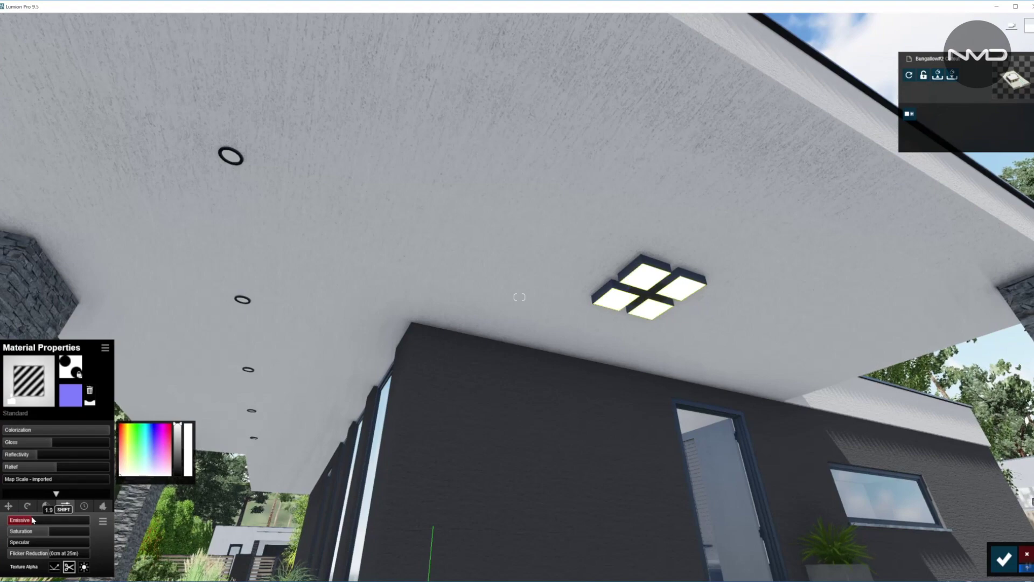
- Raise the emissive value of the round downlights' inner material in the terrace ceiling
right_drag(447, 377, 391, 380)
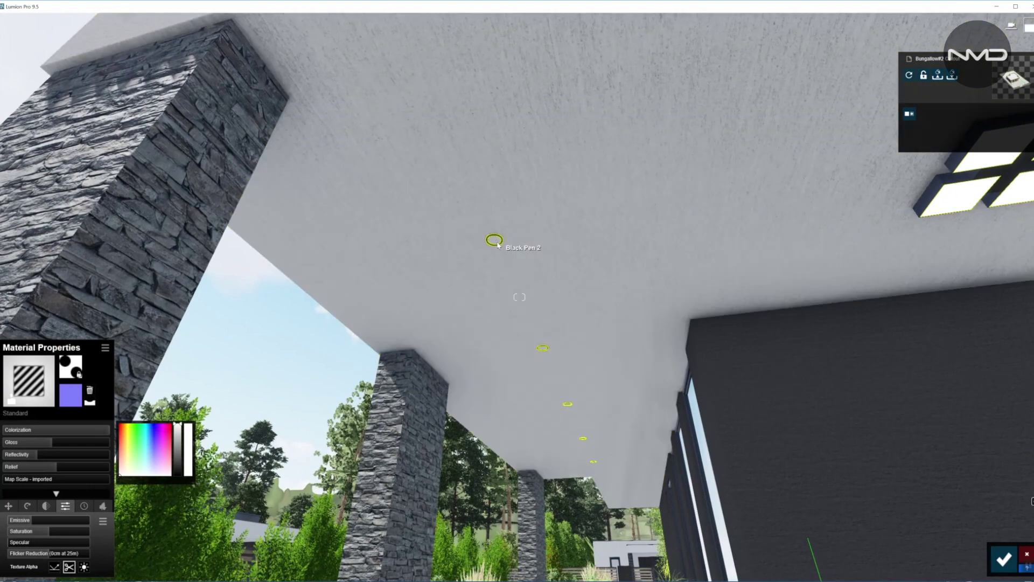
click(494, 240)
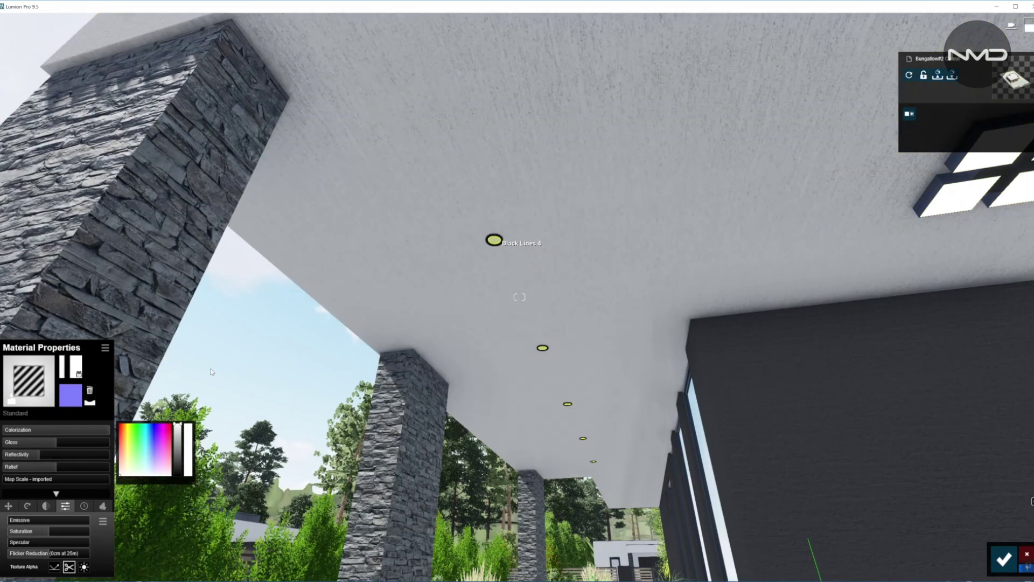
drag(22, 520, 38, 519)
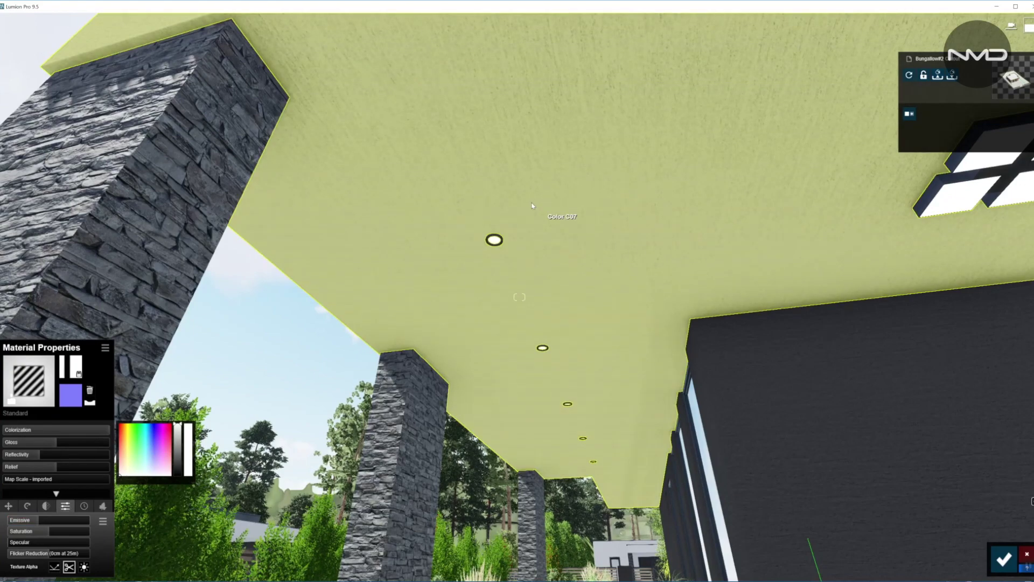
- Save the material changes and check the glowing lamps in photo 45 from its saved camera
right_drag(530, 207, 603, 232)
right_drag(519, 296, 523, 382)
key(s)
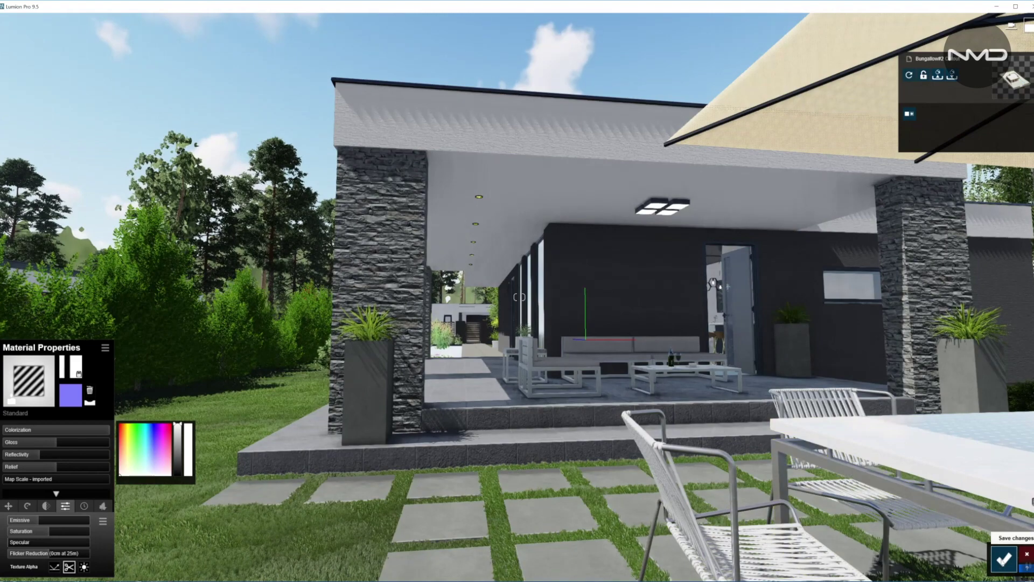
key(s)
right_drag(366, 380, 539, 379)
key(s)
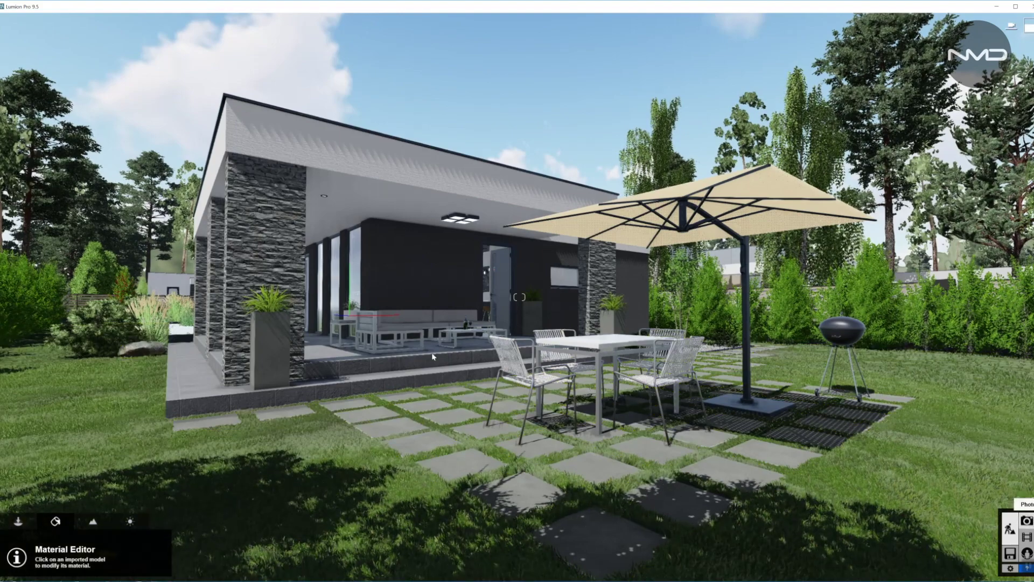
click(1026, 521)
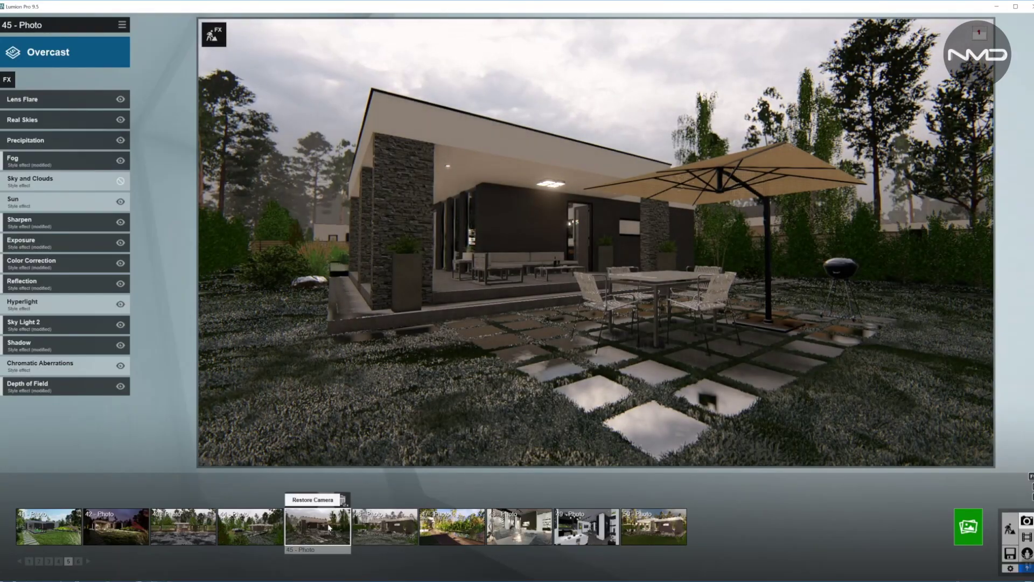
click(326, 516)
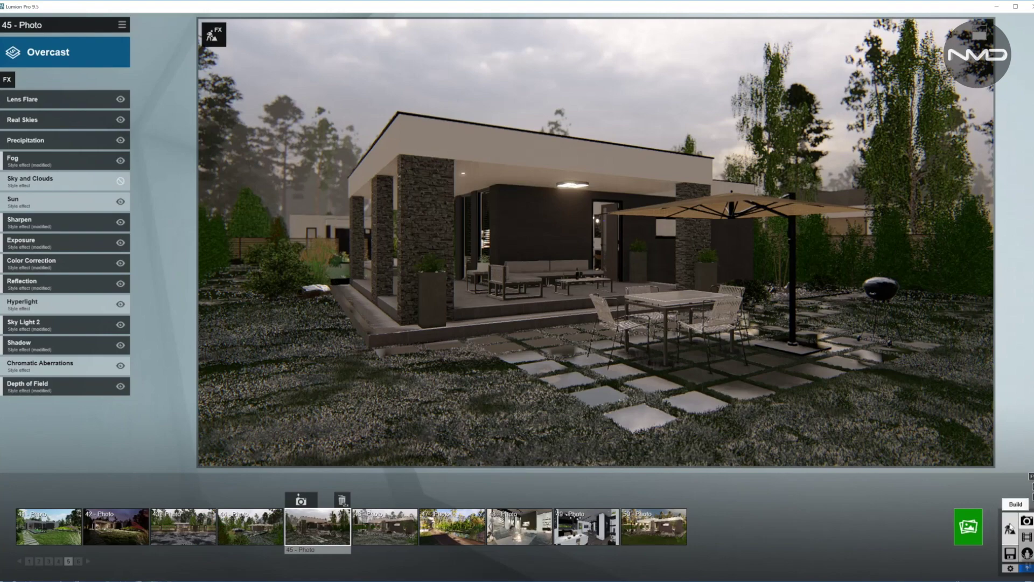
- Return to the scene's object editing and show layer 2, which holds the garden spotlights
click(1010, 528)
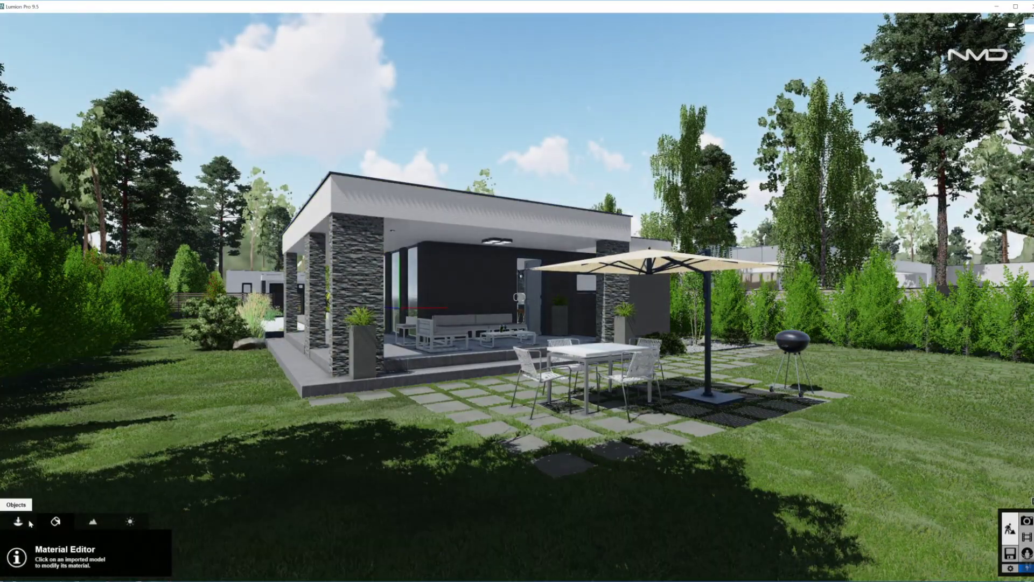
click(29, 520)
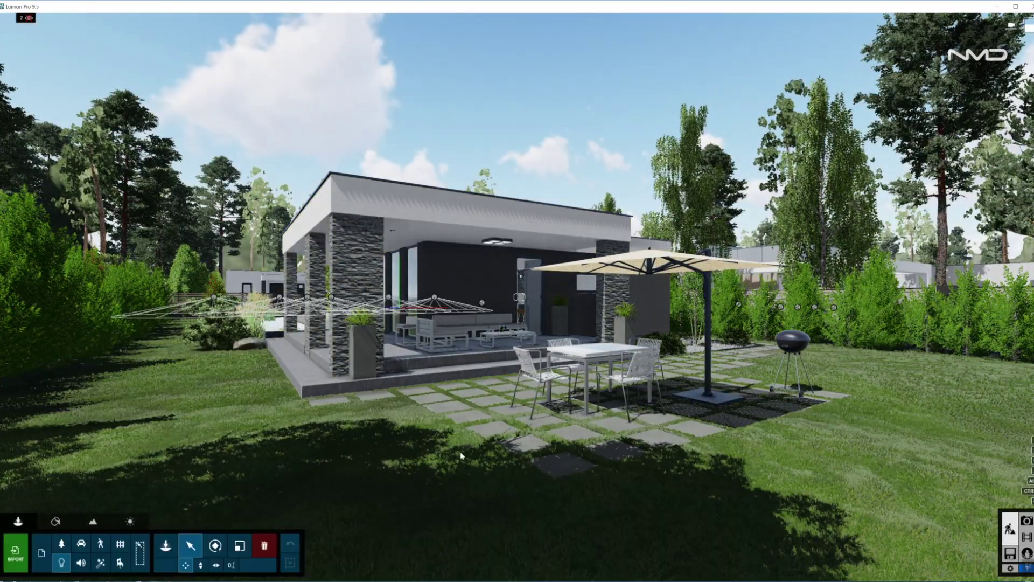
right_drag(446, 461, 495, 450)
key(w)
right_drag(496, 361, 350, 347)
mouse_move(31, 17)
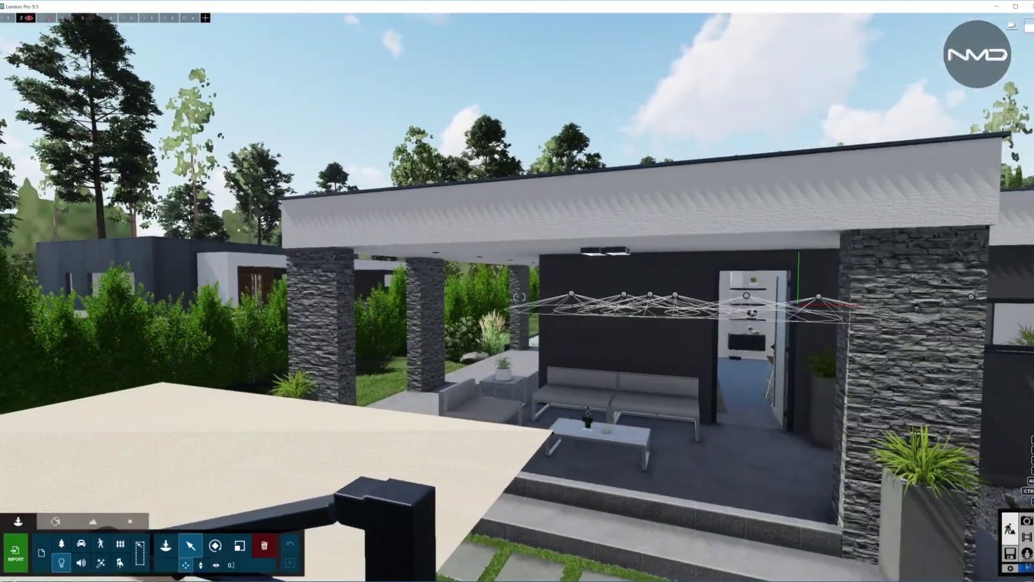
click(30, 18)
- Select the spotlight at the base of the tree beside the house and examine its light properties
right_drag(519, 297, 495, 267)
key(w)
key(w)
key(s)
key(w)
key(w)
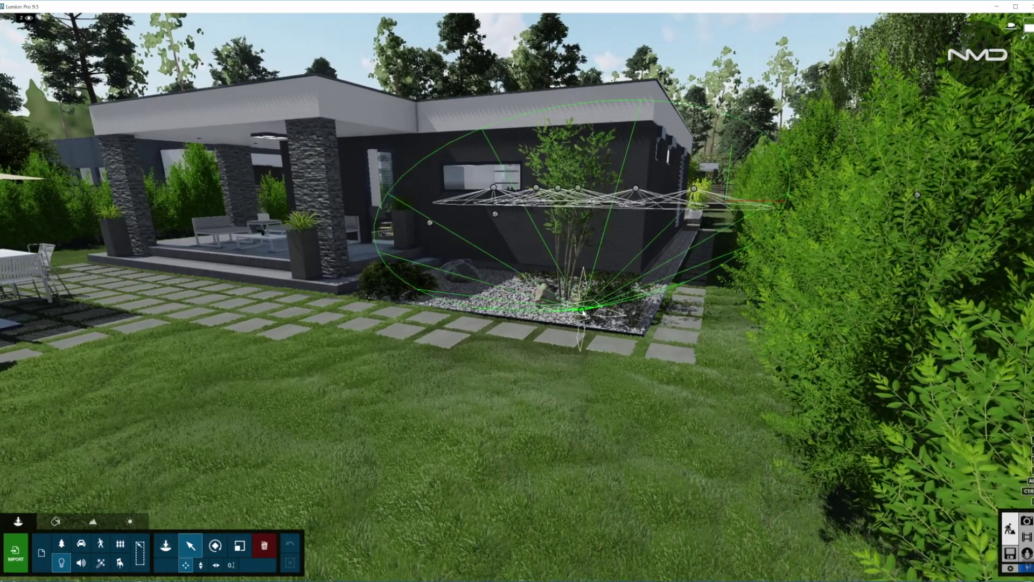
click(581, 309)
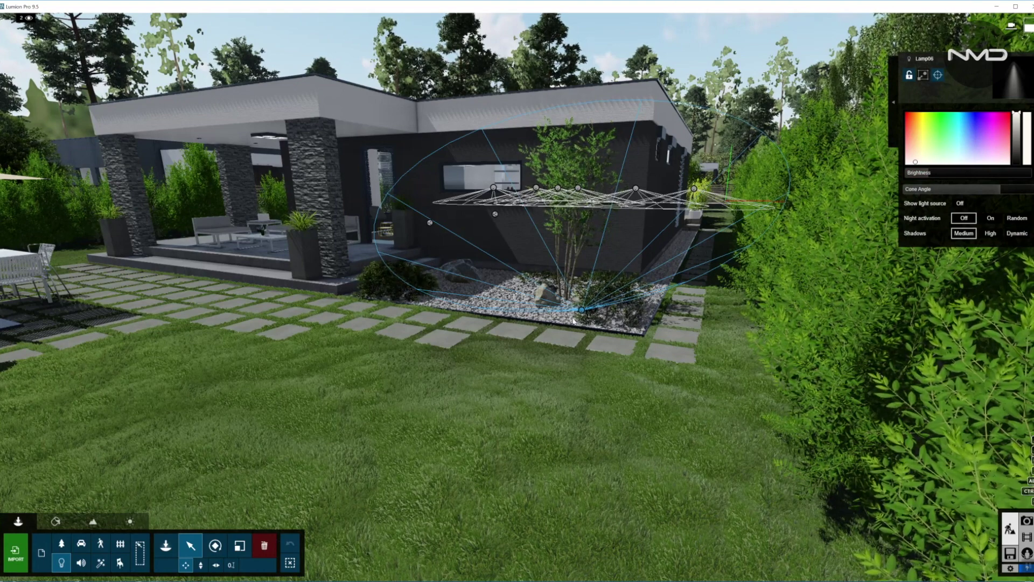
- Preview the garden spotlights in photo 45 with its saved camera restored
right_drag(519, 297, 111, 269)
key(w)
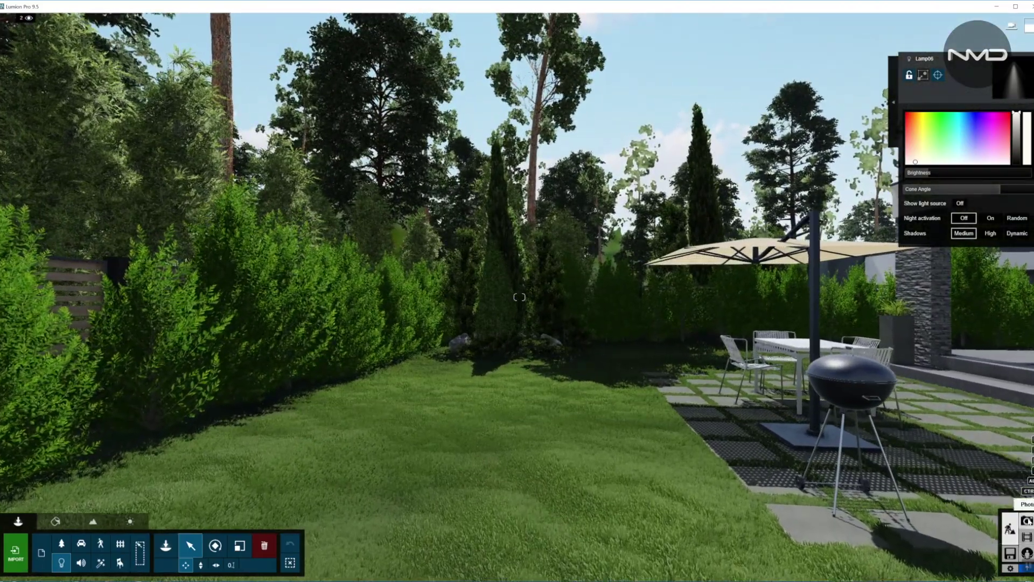
click(1027, 520)
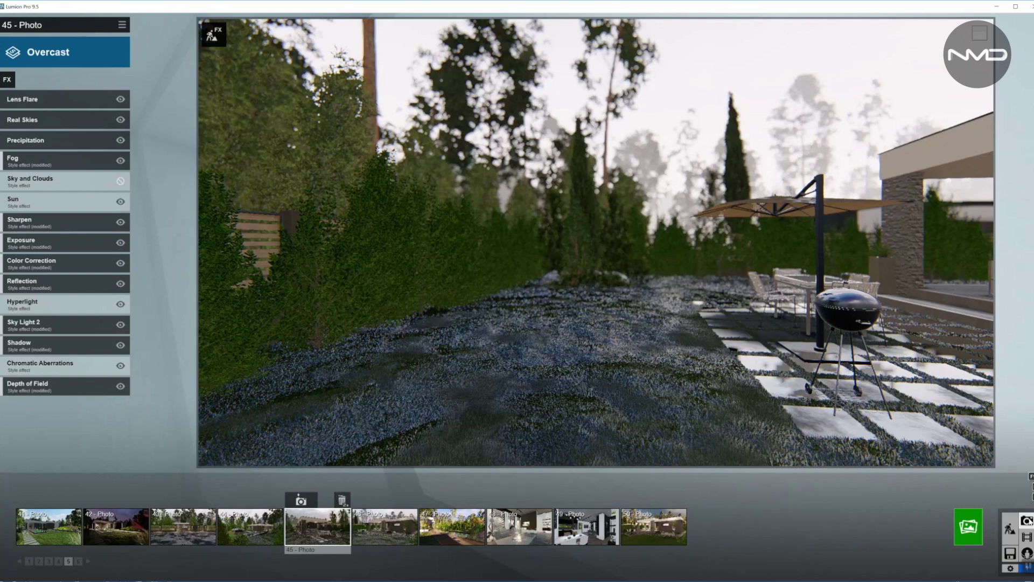
click(318, 520)
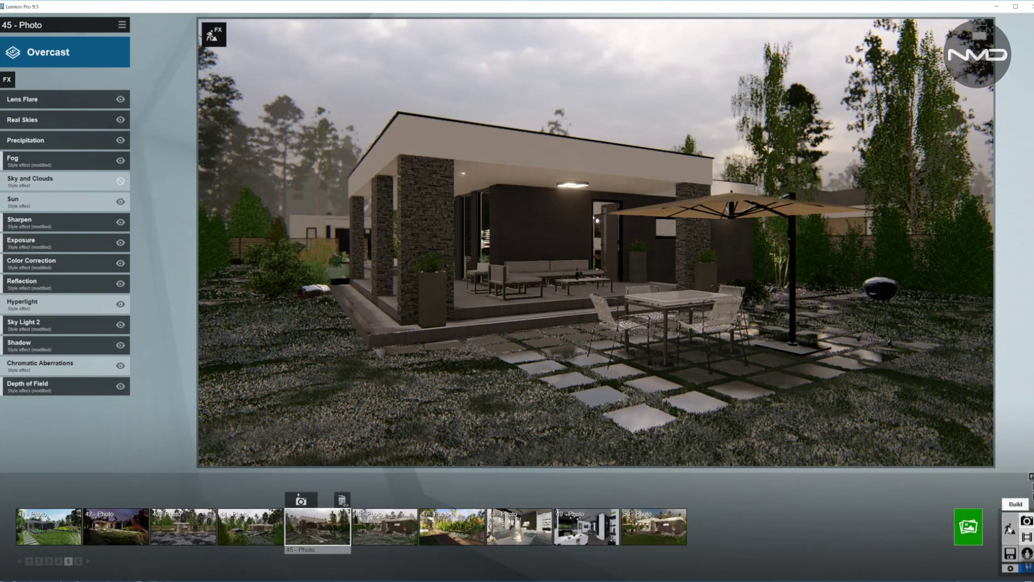
- Show layer 3 in the scene and give the nearest round ceiling downlight's spotlight a slightly warmer white colour
click(1009, 528)
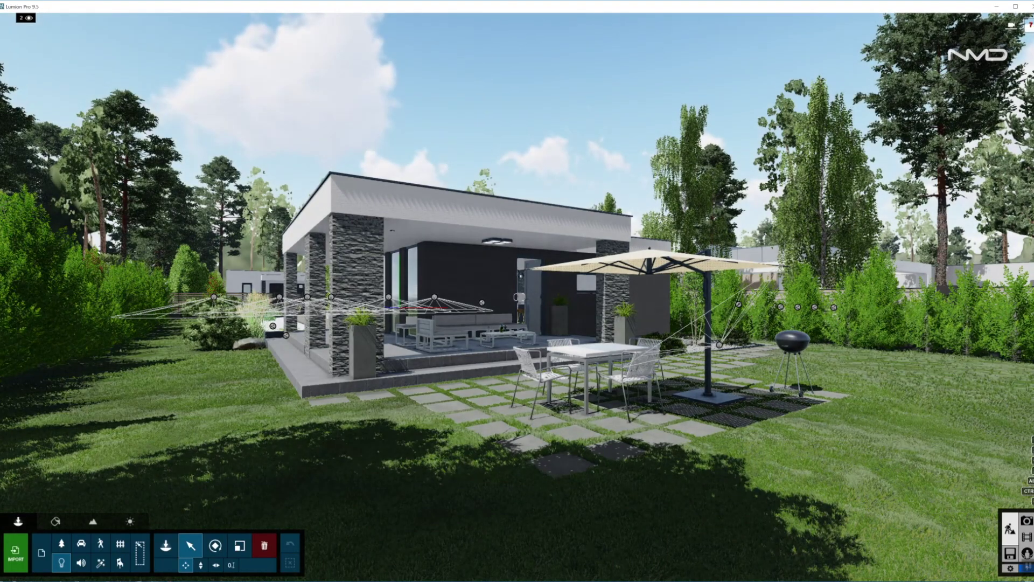
mouse_move(48, 22)
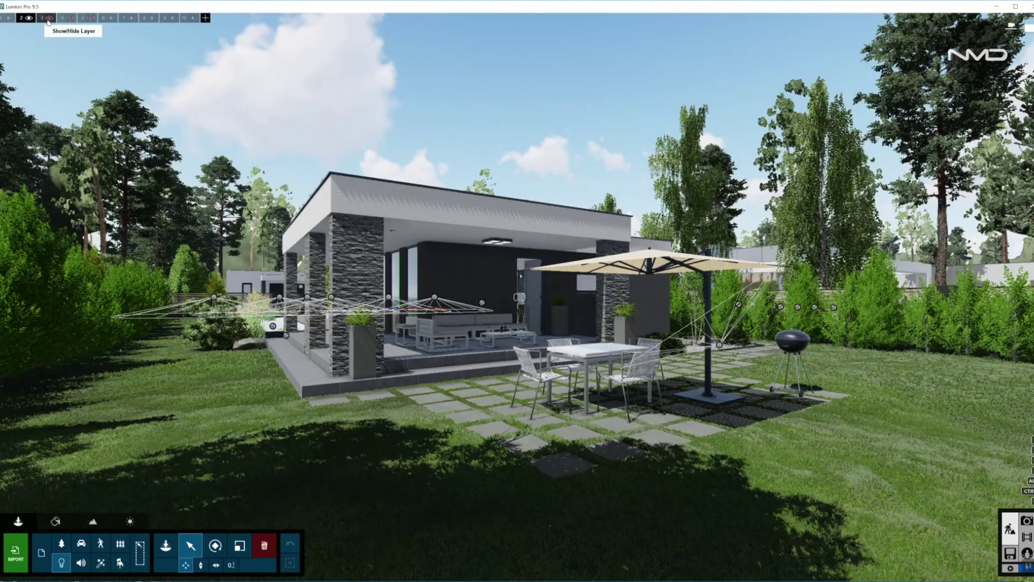
right_drag(519, 297, 463, 189)
key(w)
key(w)
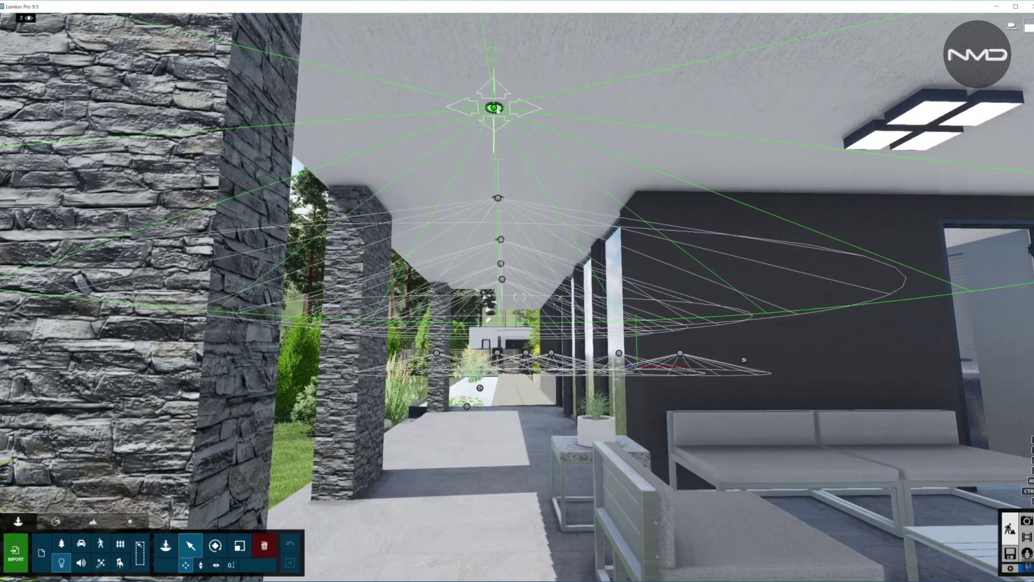
click(493, 108)
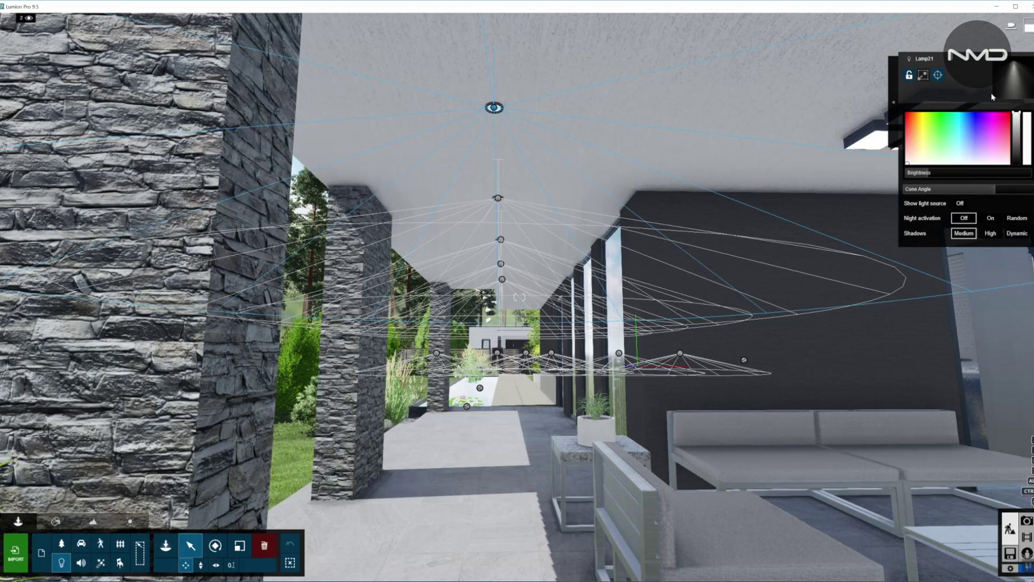
click(909, 164)
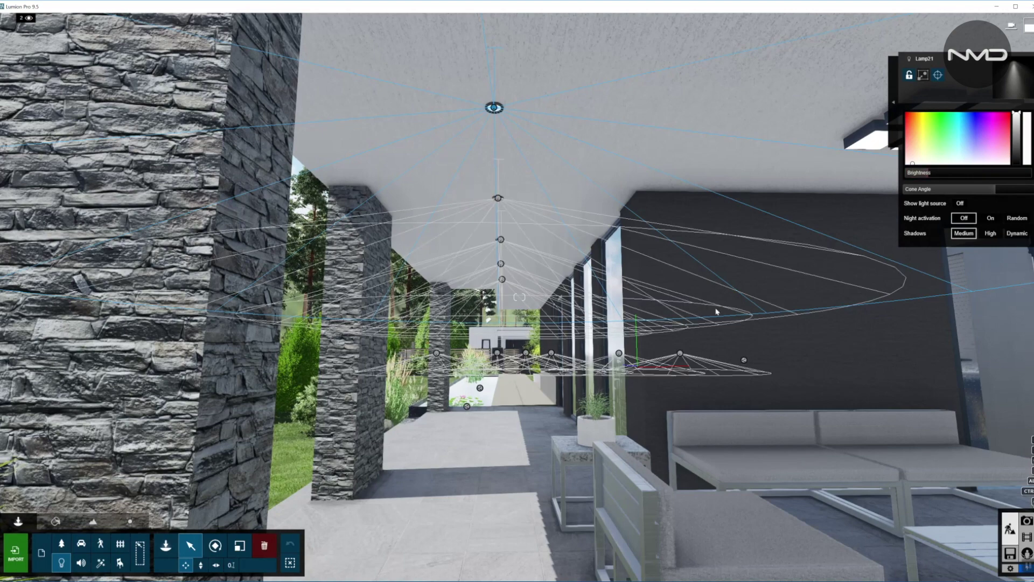
mouse_move(924, 172)
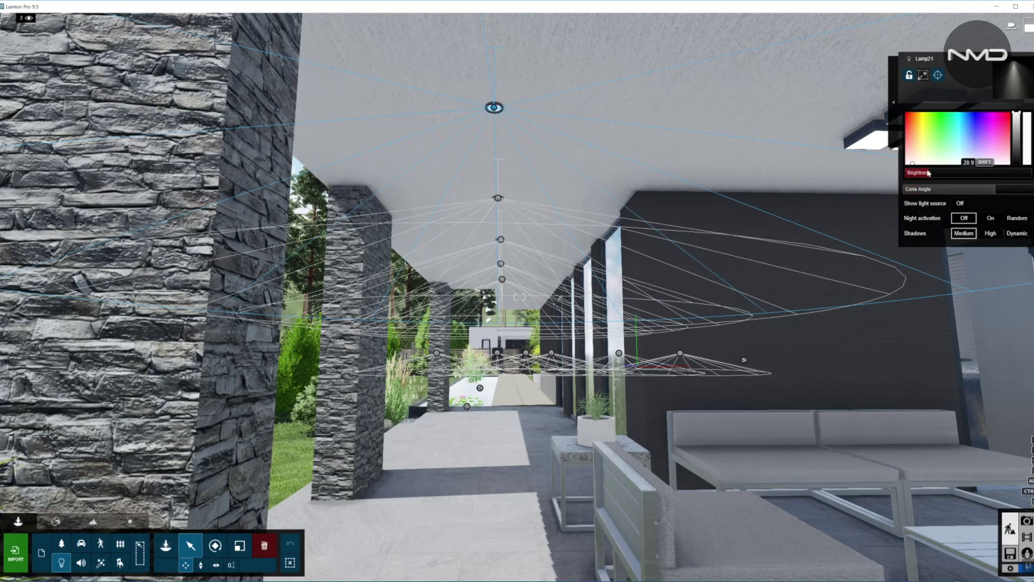
mouse_move(989, 193)
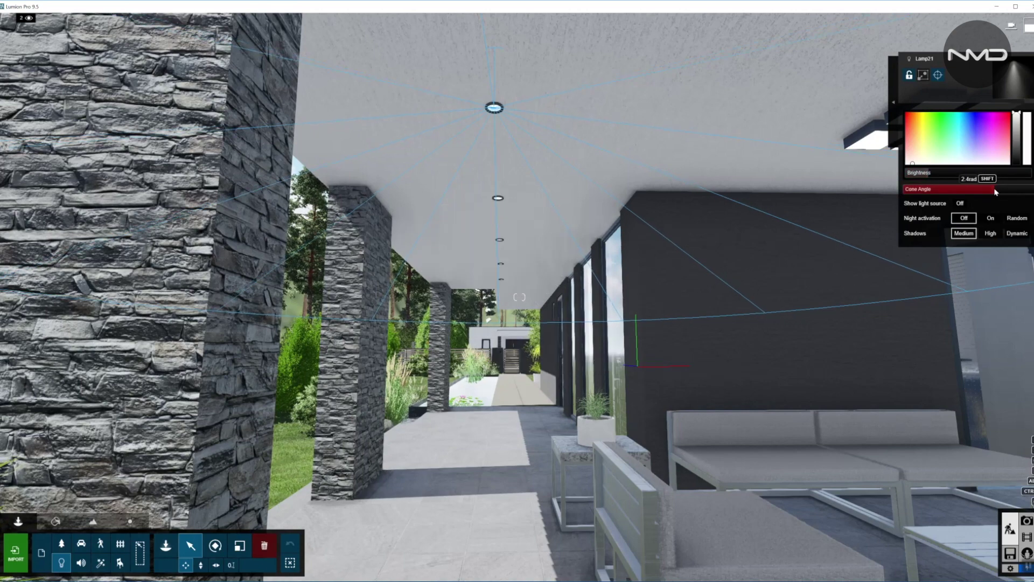
- Check the terrace downlights in photo 45 from its saved camera, previewing the spotlight shadows
right_drag(533, 245, 631, 303)
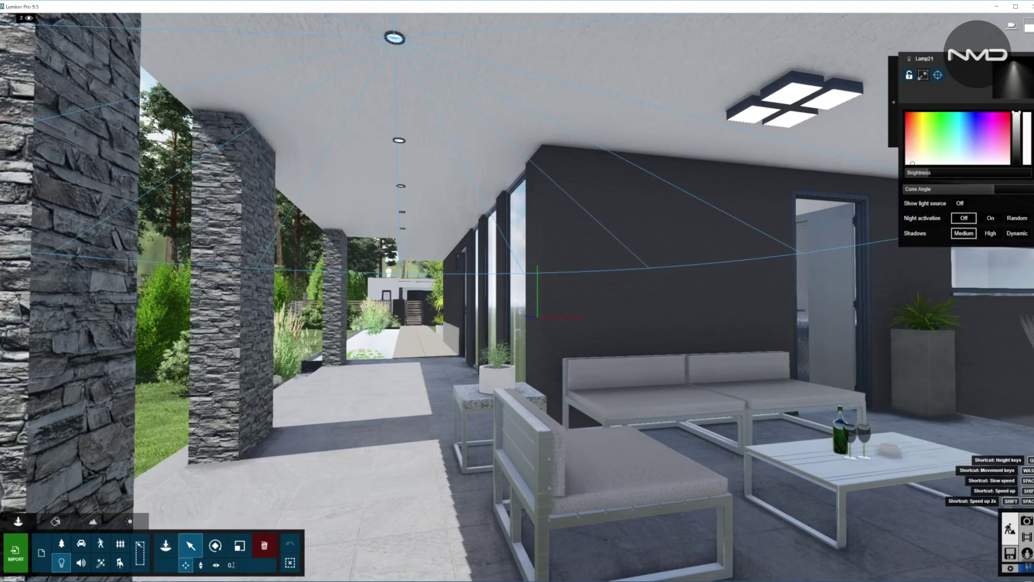
key(s)
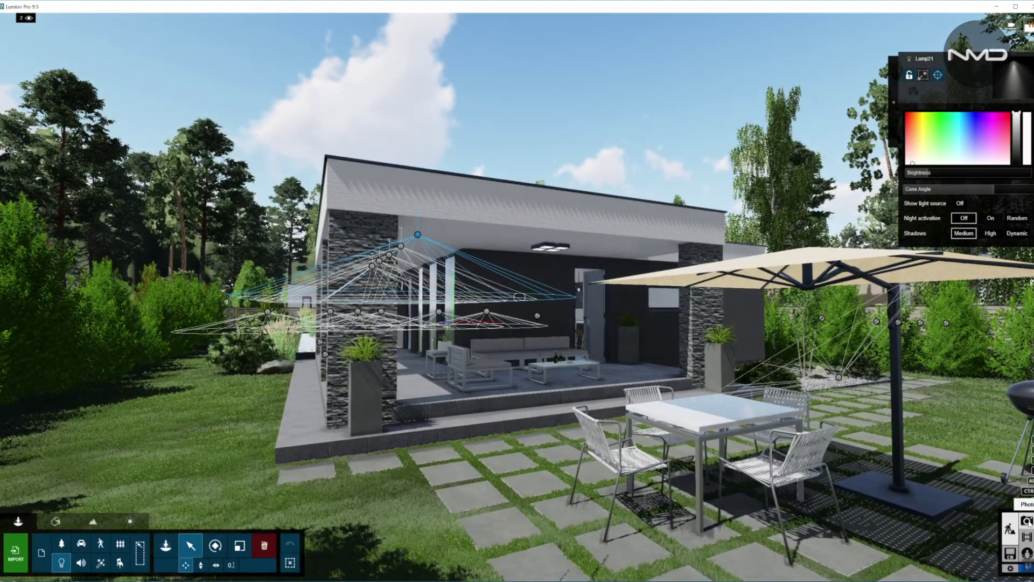
click(1026, 522)
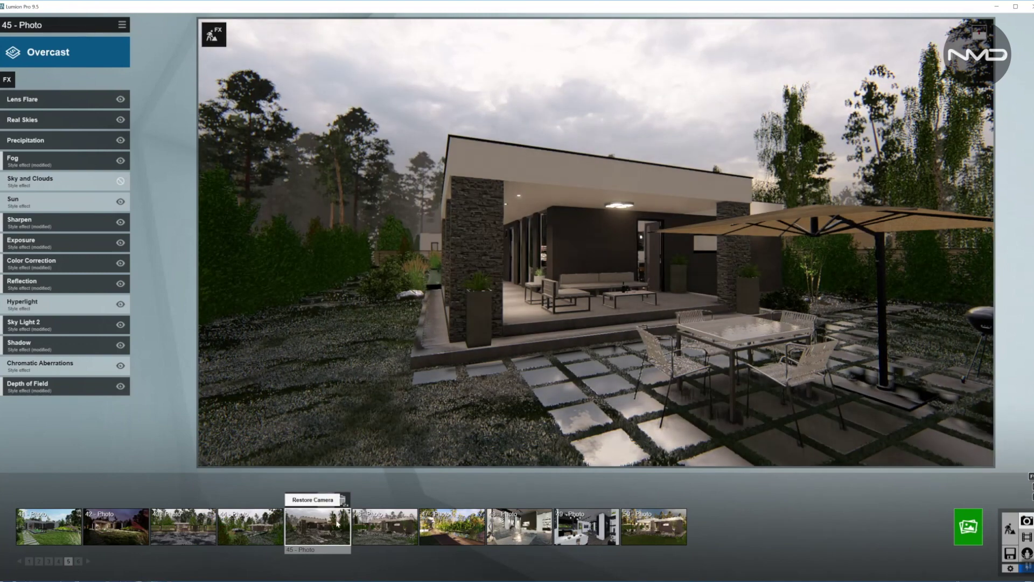
click(338, 523)
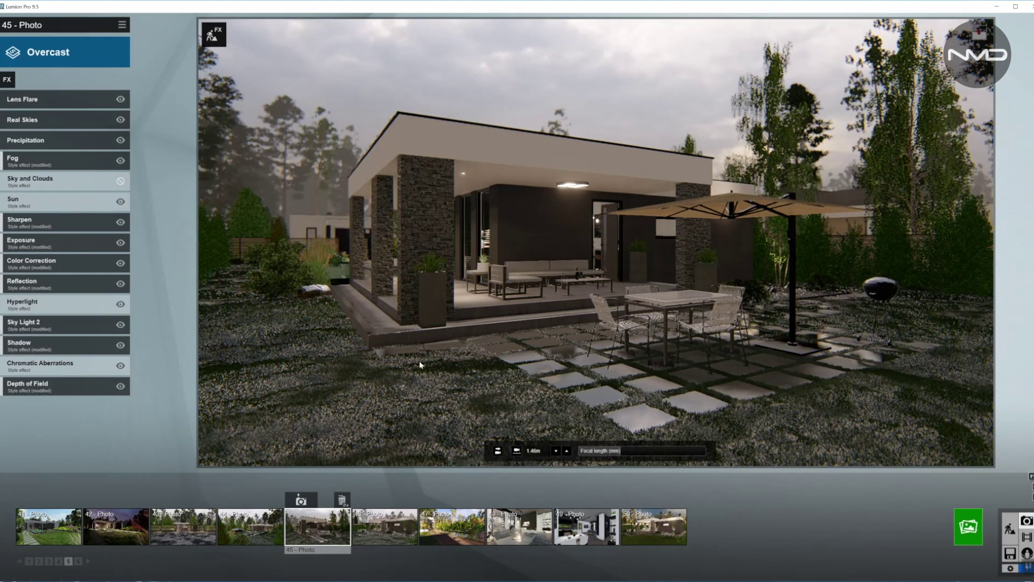
key(F10)
key(F9)
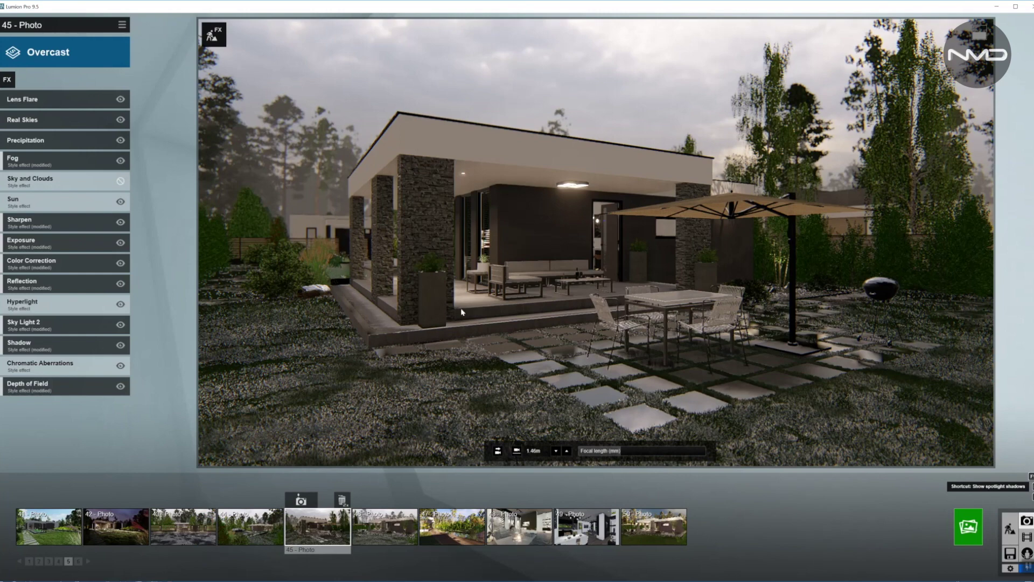
key(F9)
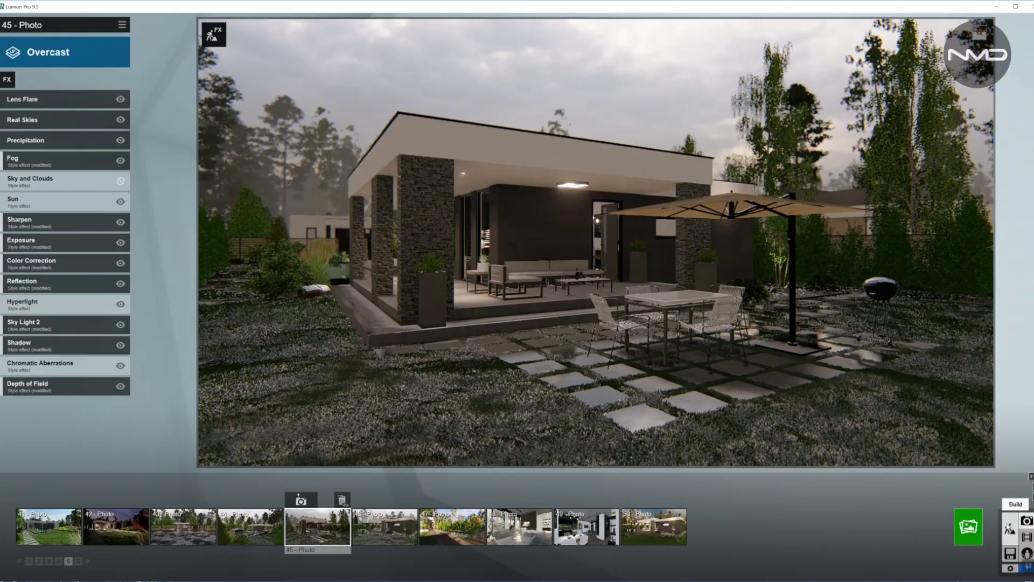
- Return to the scene and show the layer holding the lights around the square terrace ceiling lamp
click(1010, 530)
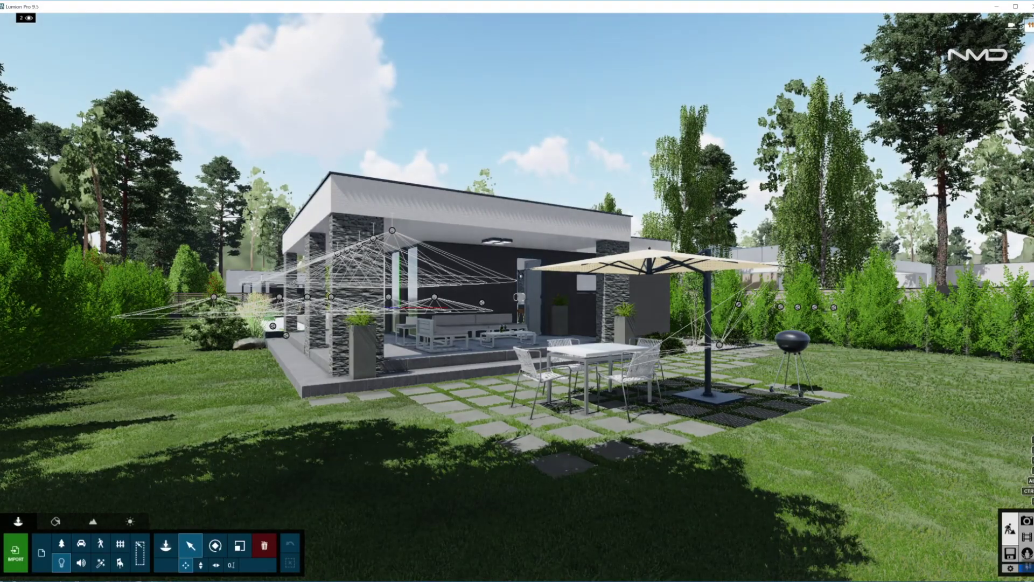
mouse_move(52, 21)
click(52, 21)
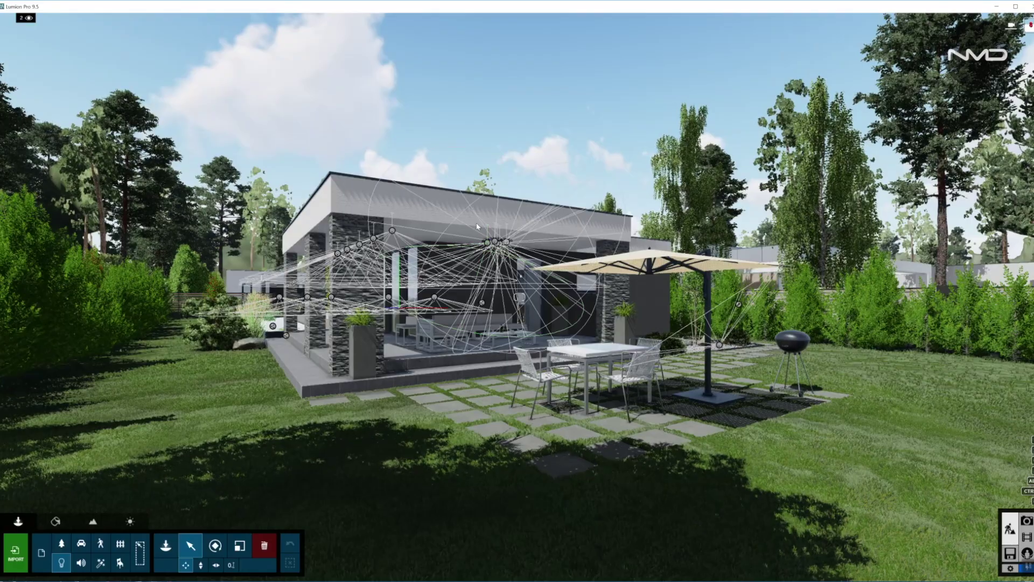
mouse_move(502, 338)
right_down()
mouse_move(493, 352)
mouse_move(479, 349)
mouse_move(501, 337)
right_up()
key(w)
key(w)
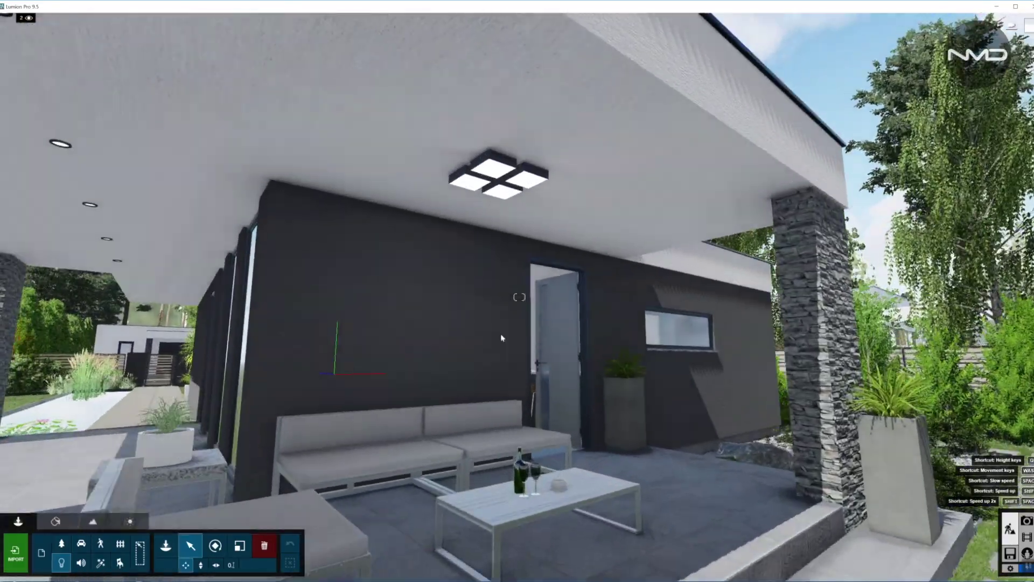
- Select the group of spotlights at the square terrace ceiling lamp and examine their placement and light cones from several angles
ctrl+drag(418, 88, 592, 226)
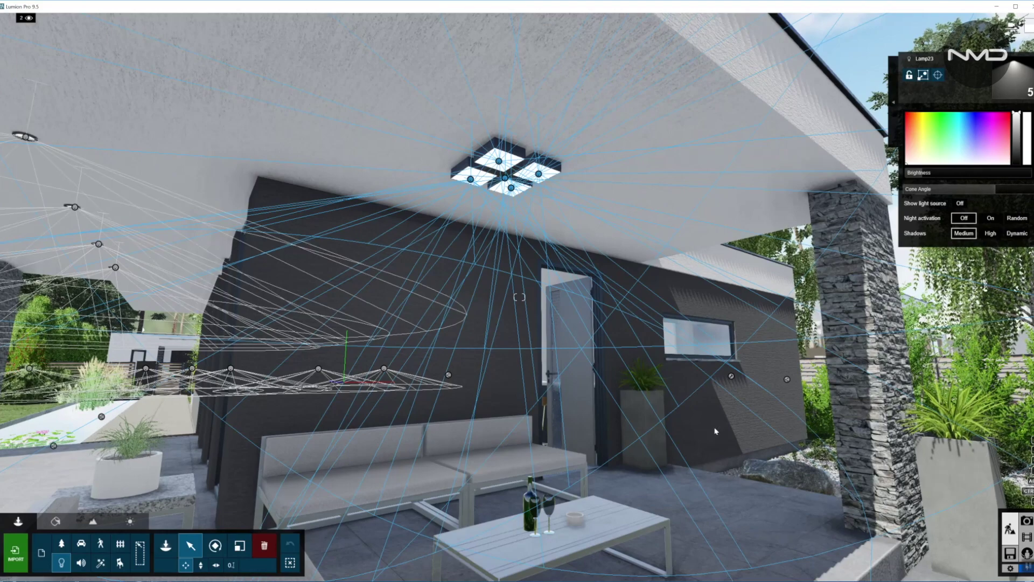
right_drag(619, 393, 678, 496)
key(s)
right_drag(519, 297, 490, 350)
key(w)
key(d)
right_drag(915, 480, 778, 446)
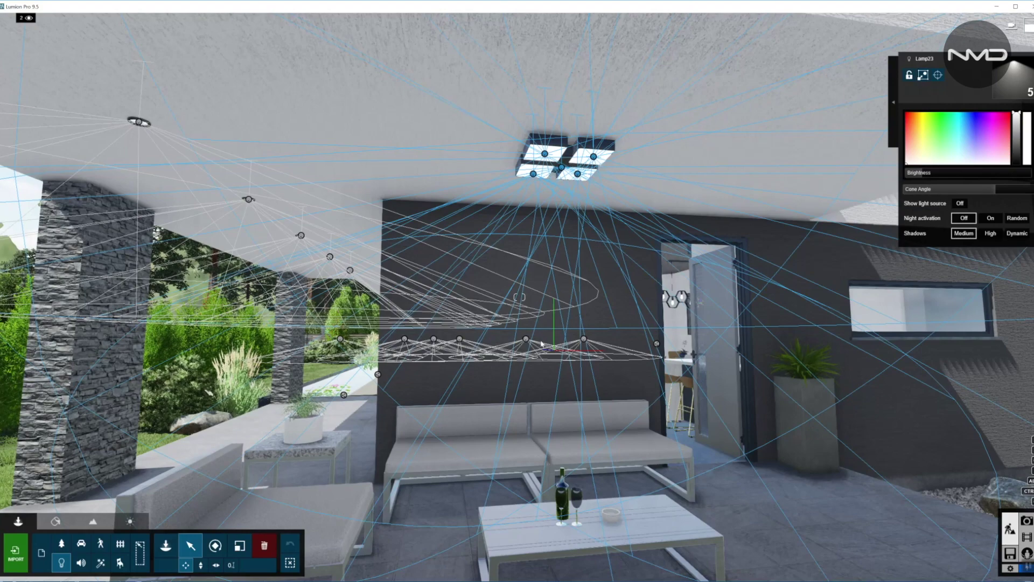
right_drag(514, 346, 651, 309)
key(s)
scroll(651, 309, down, 3)
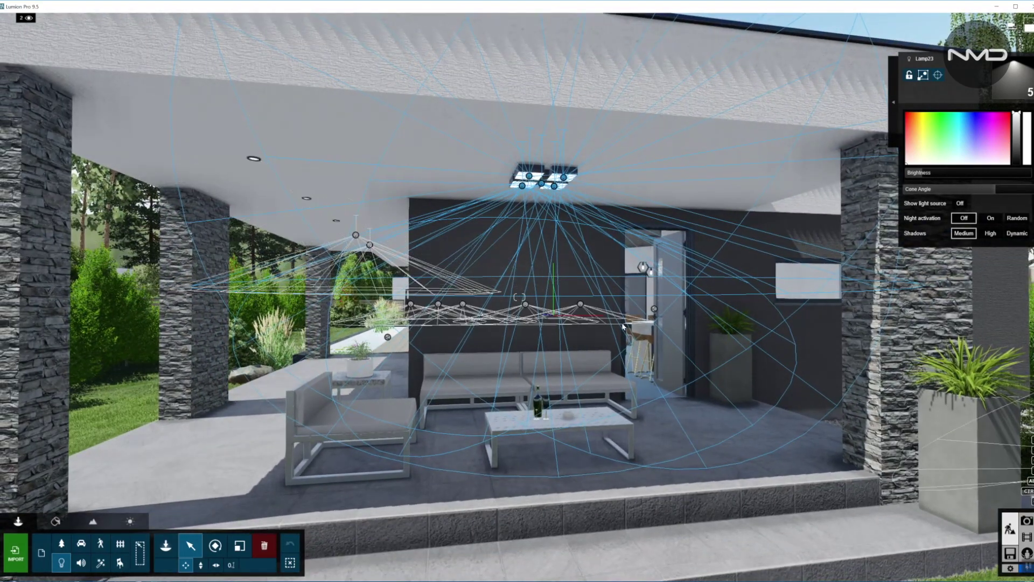
right_drag(488, 201, 619, 205)
key(s)
right_drag(478, 269, 372, 293)
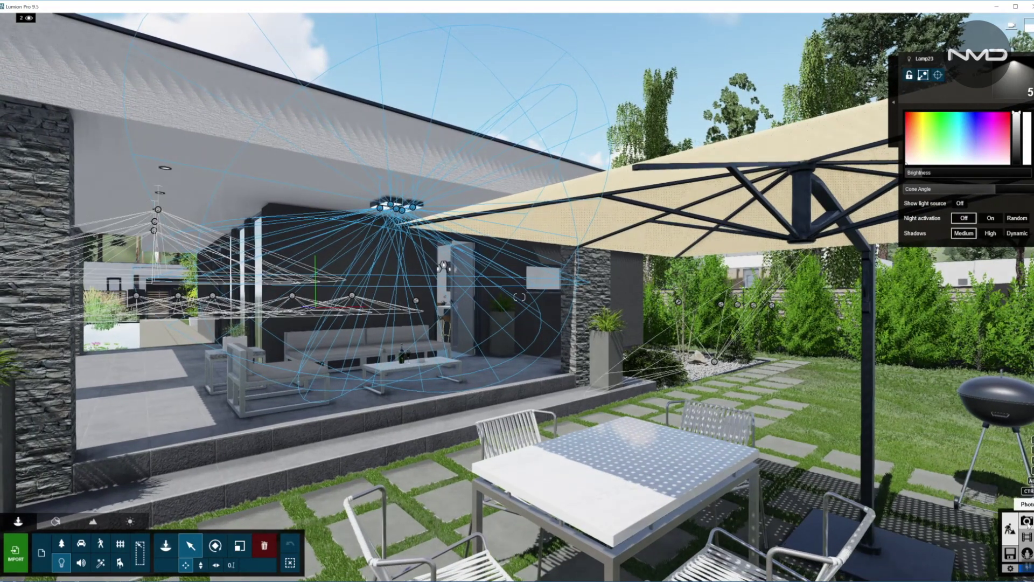
- Check the square ceiling lamp's lighting in photo 45 from its saved camera, previewing the spotlight shadows
click(1027, 521)
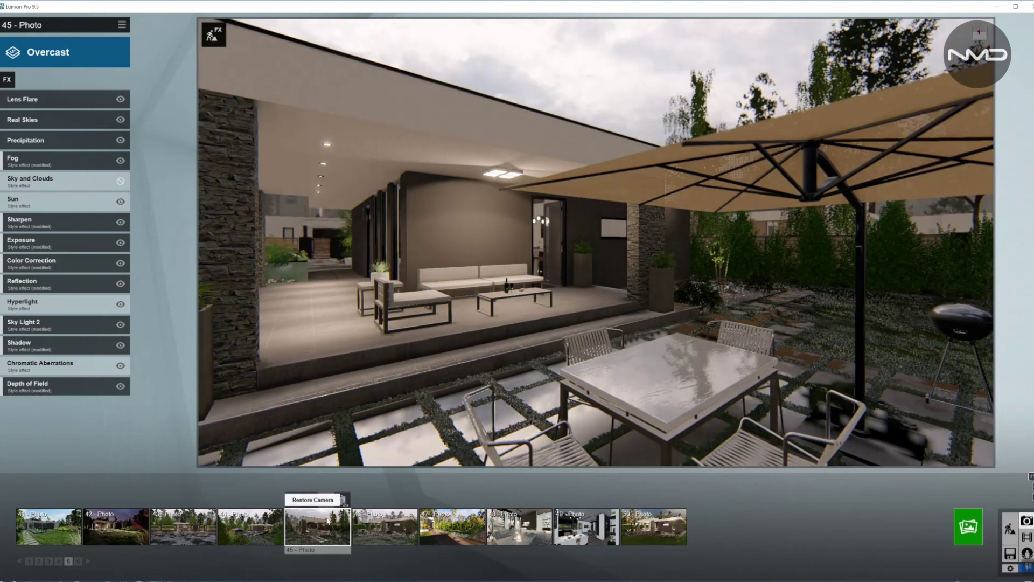
click(329, 520)
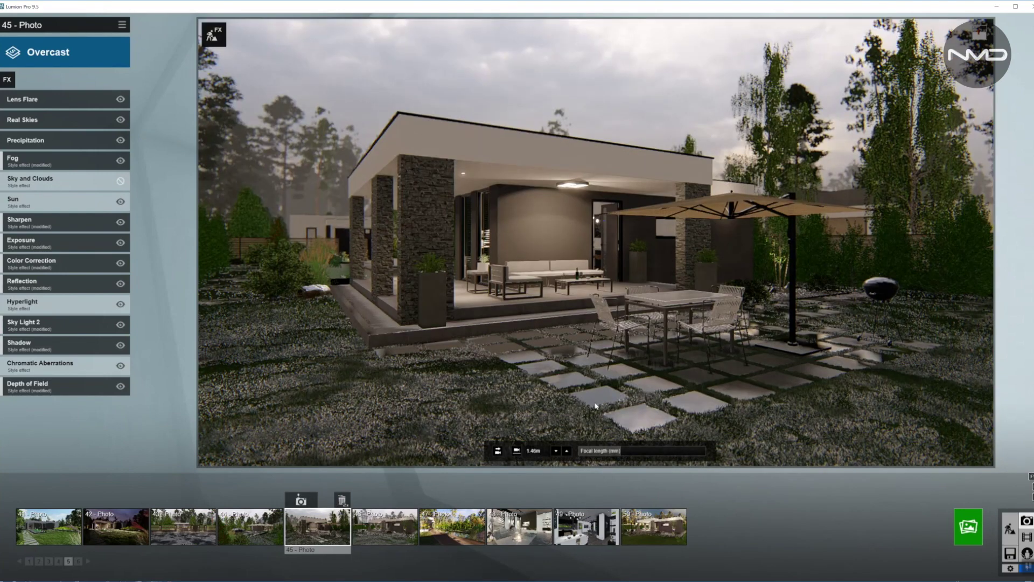
key(F8)
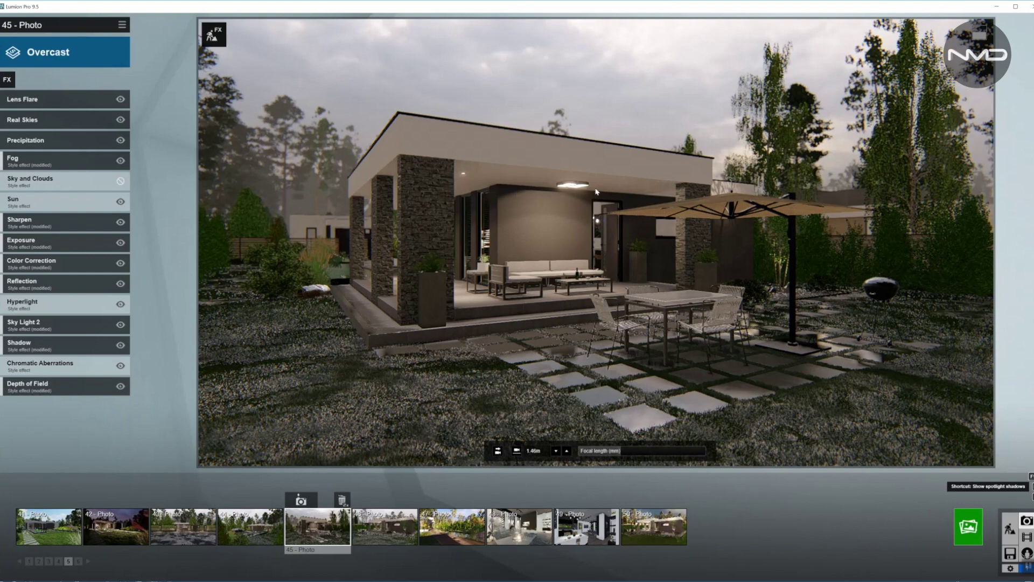
key(F6)
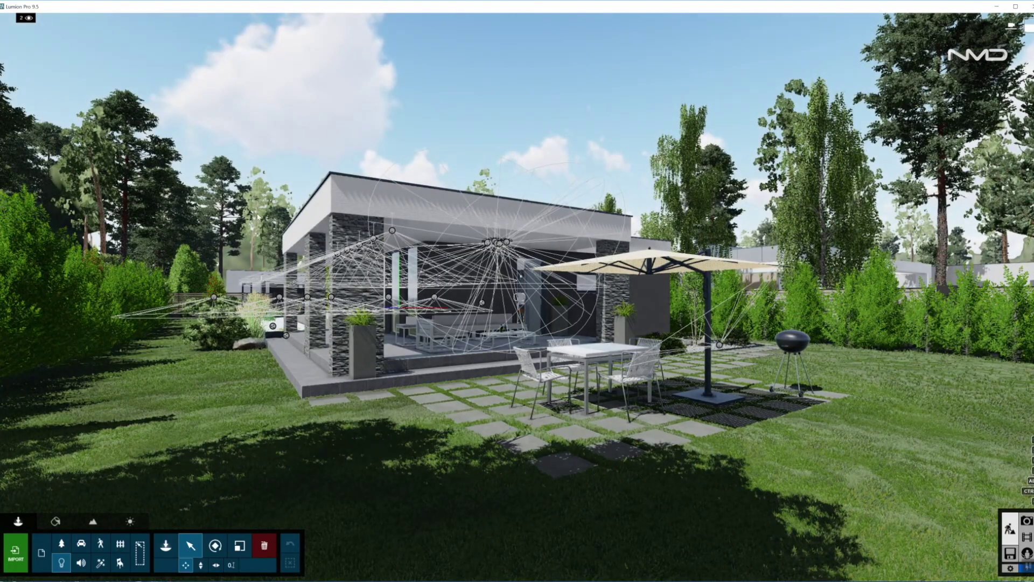
- Return to the scene and switch the visible light layer from the square terrace lamp's lights to the lights inside the house
mouse_move(25, 17)
click(90, 17)
click(91, 19)
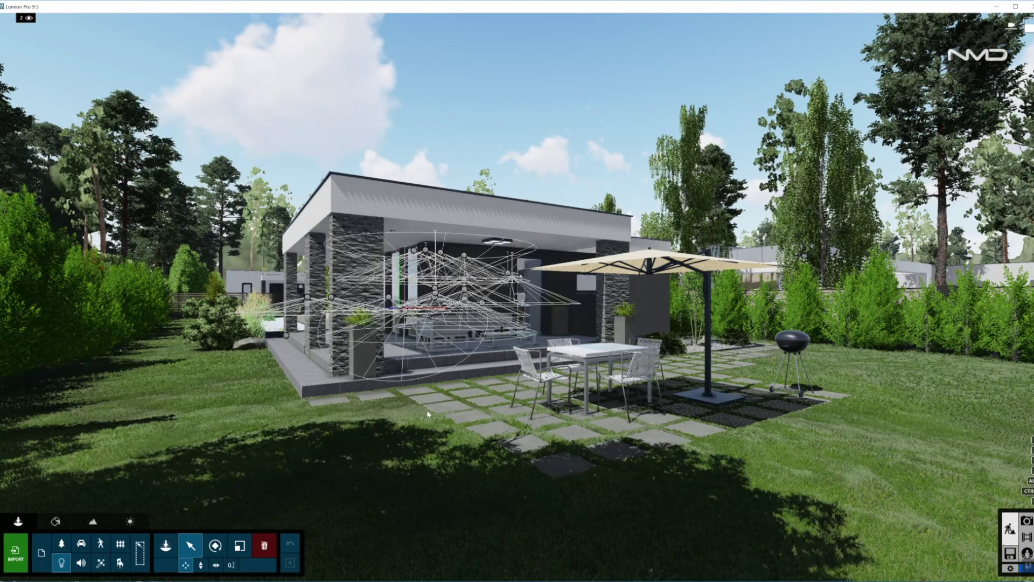
- Preview the interior lights in photo 45 with its saved camera restored and spotlight shadows shown
click(1026, 520)
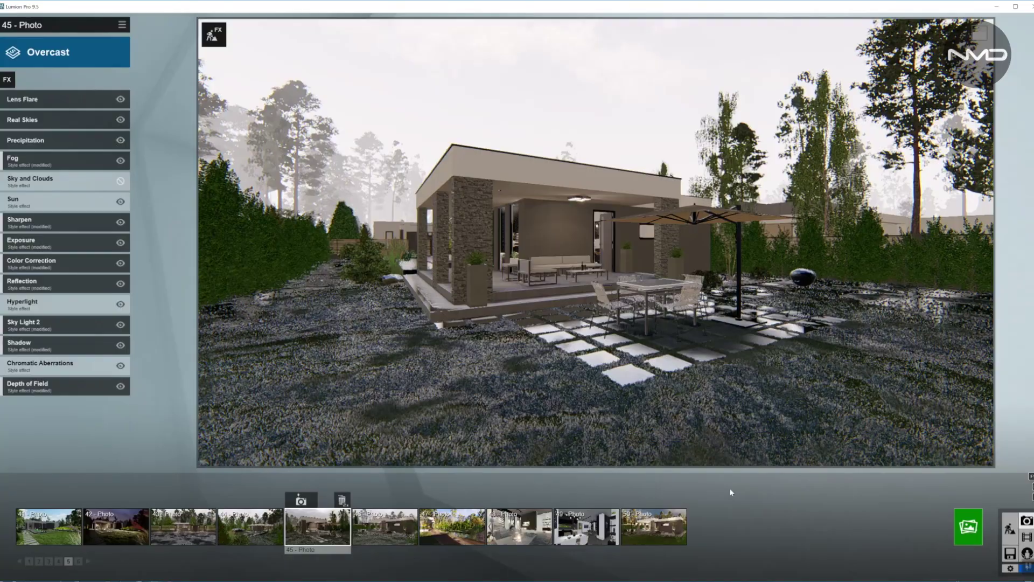
click(334, 514)
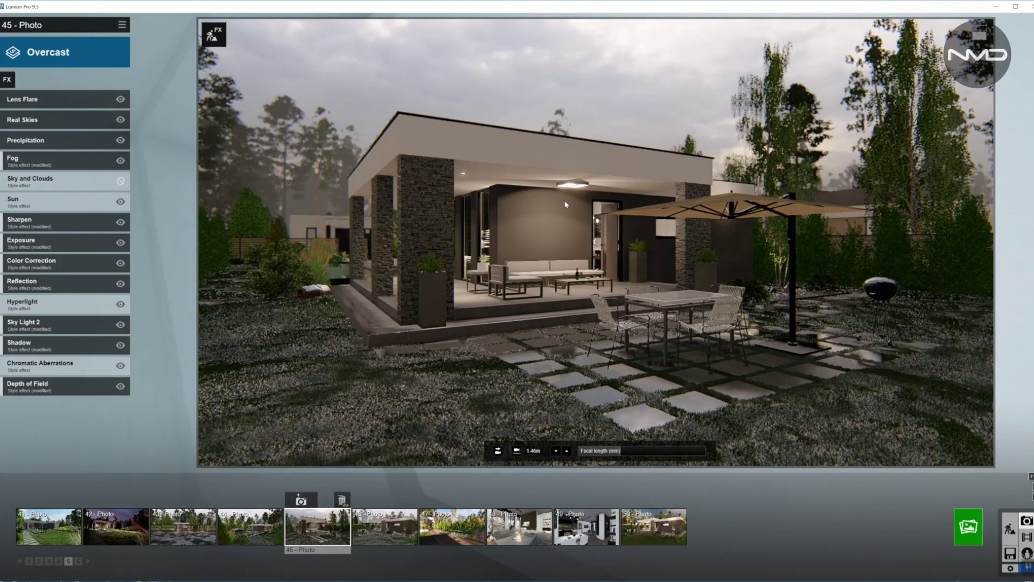
key(F8)
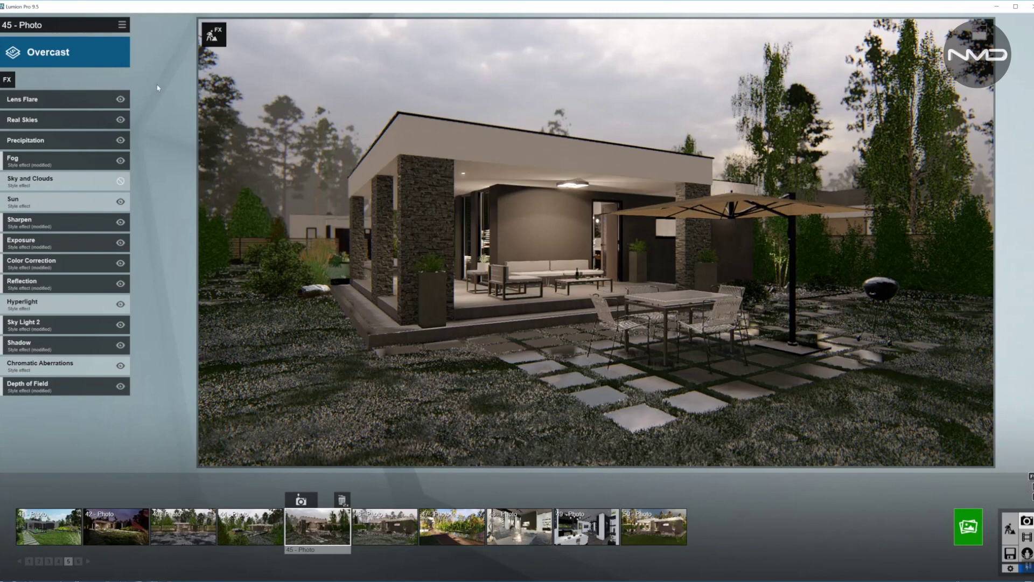
- In the Lens Flare effect, raise Isolate Bright Pixels slightly and set Master Brightness to 0.2
click(55, 102)
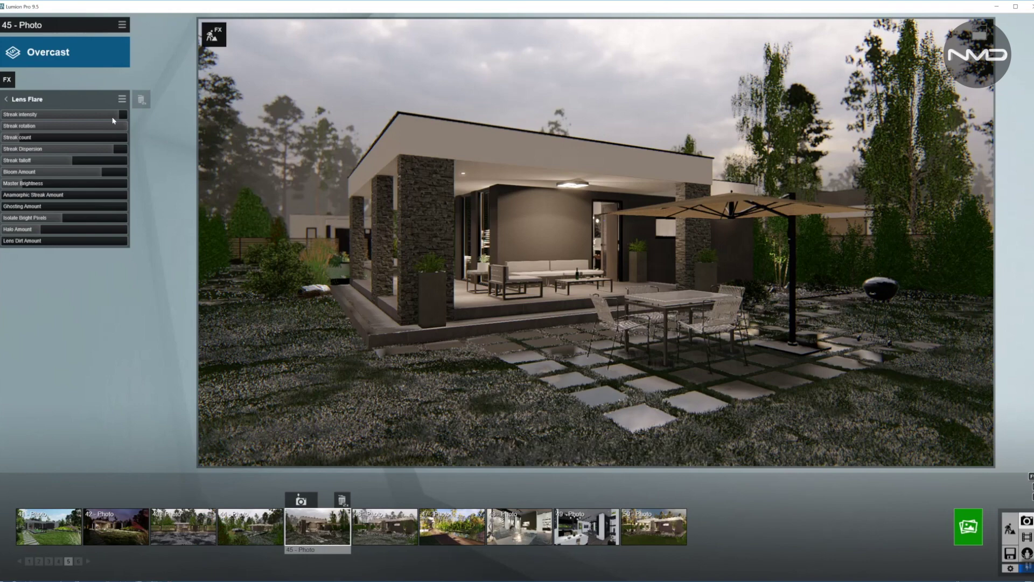
click(25, 185)
mouse_move(63, 220)
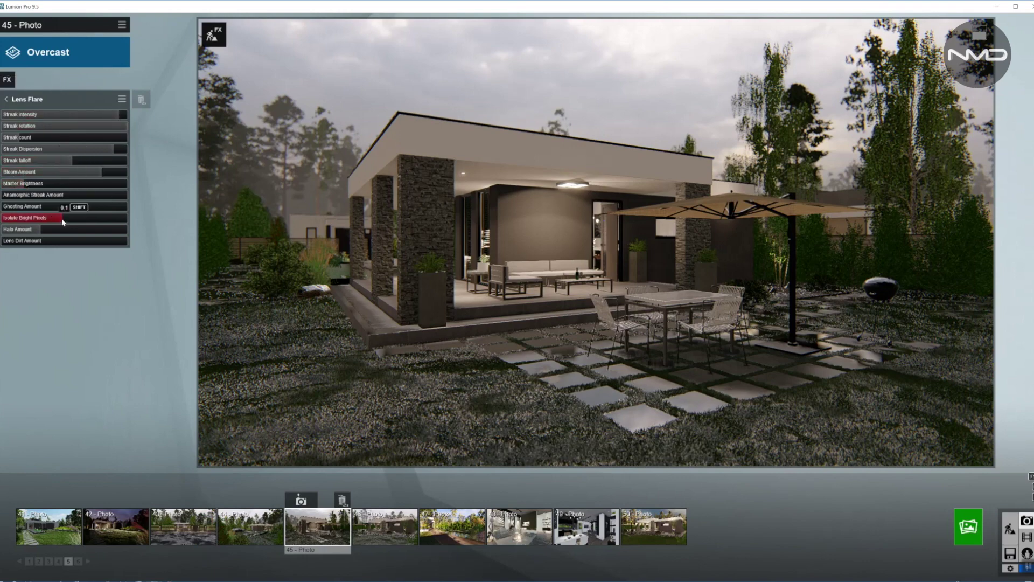
mouse_move(64, 220)
mouse_down()
mouse_move(101, 225)
mouse_move(78, 219)
mouse_up()
drag(27, 184, 29, 182)
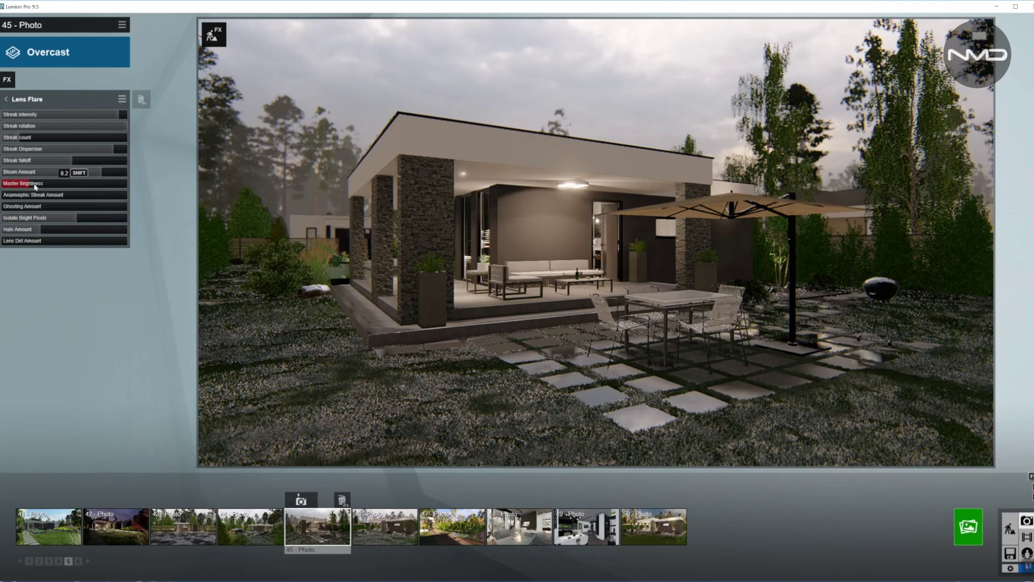
click(14, 101)
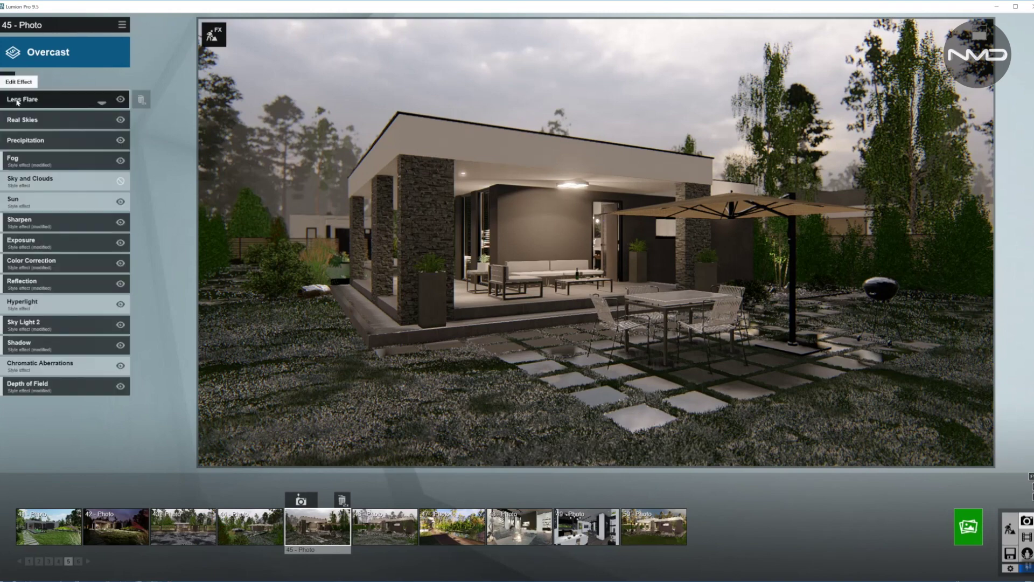
- In the Real Skies effect, review the Overcast skies, keep the first one, and lower the sky Brightness slightly
click(61, 119)
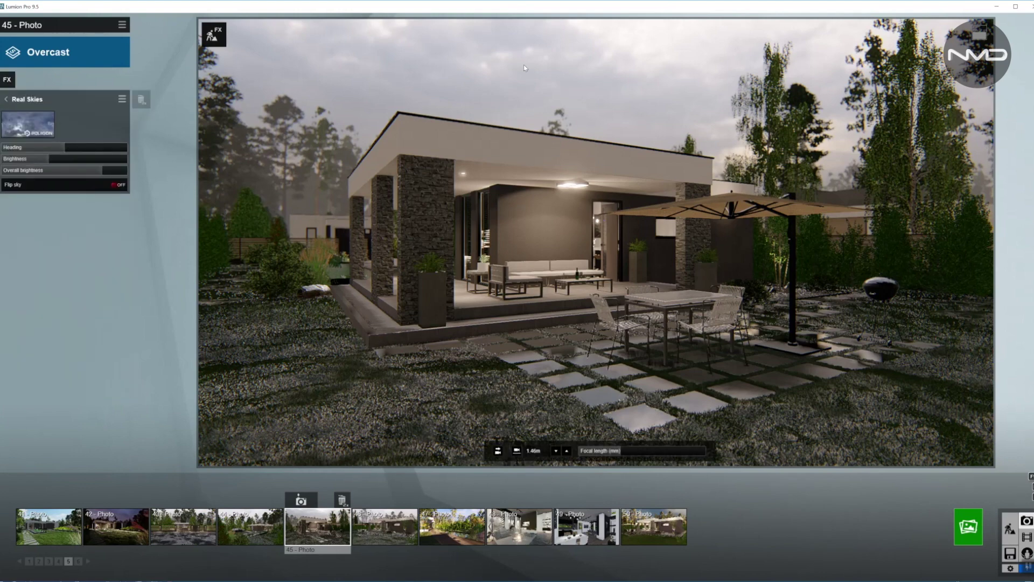
click(27, 125)
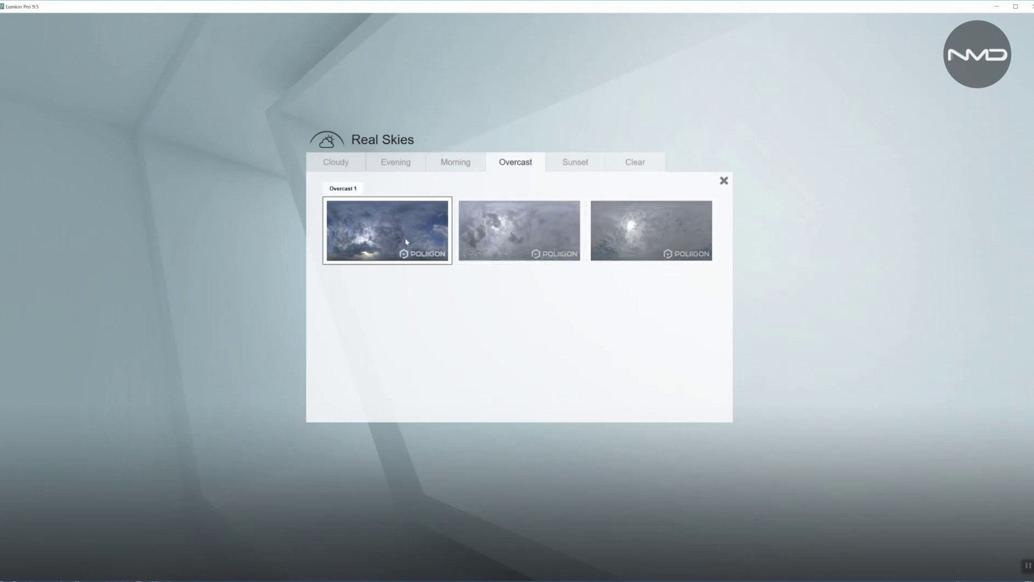
click(723, 181)
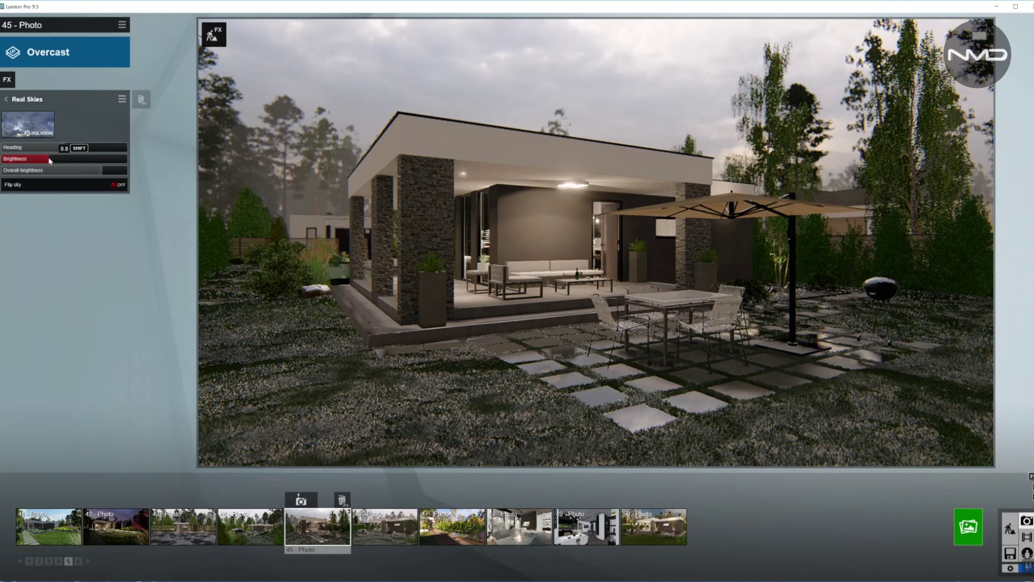
drag(56, 157, 48, 158)
click(64, 159)
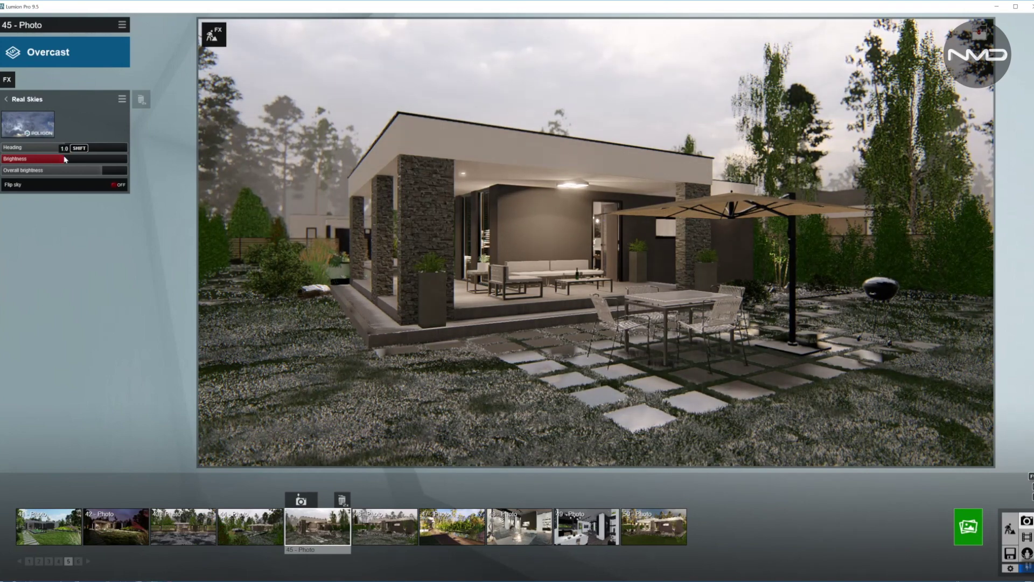
click(43, 159)
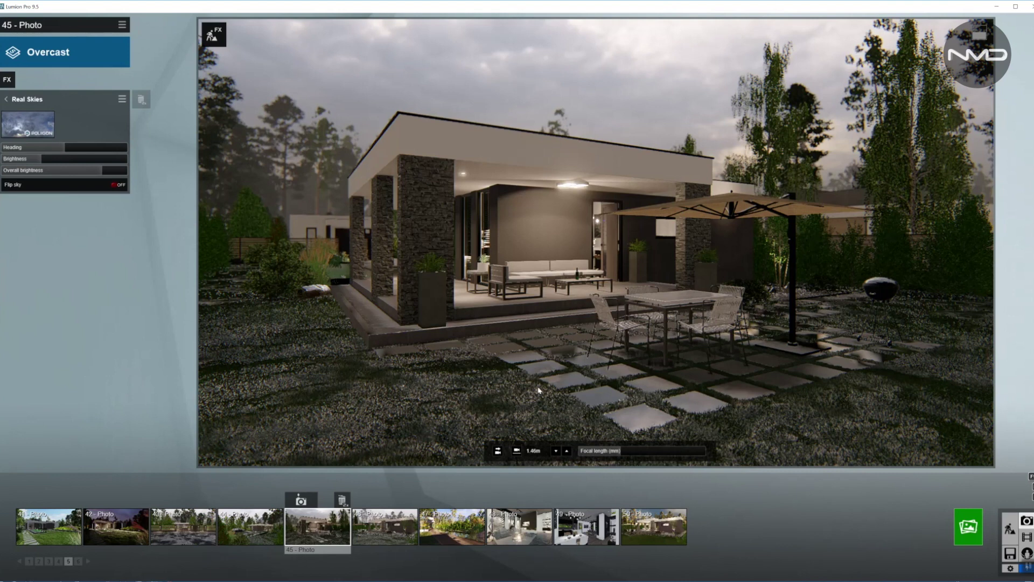
click(7, 100)
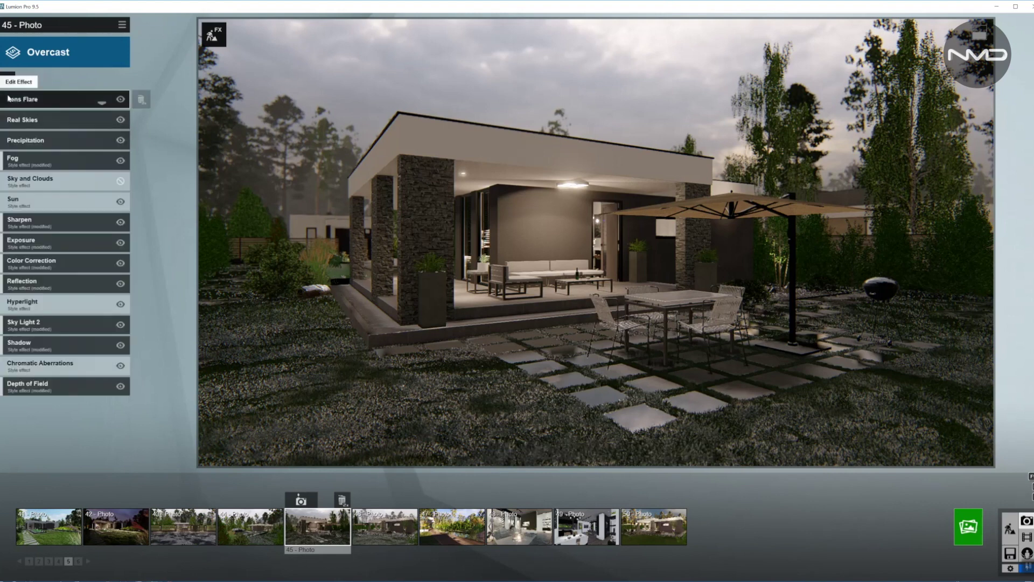
- In the Precipitation effect, set Rain / Snow to 0.0 and lower Precipitation Phase slightly
click(62, 142)
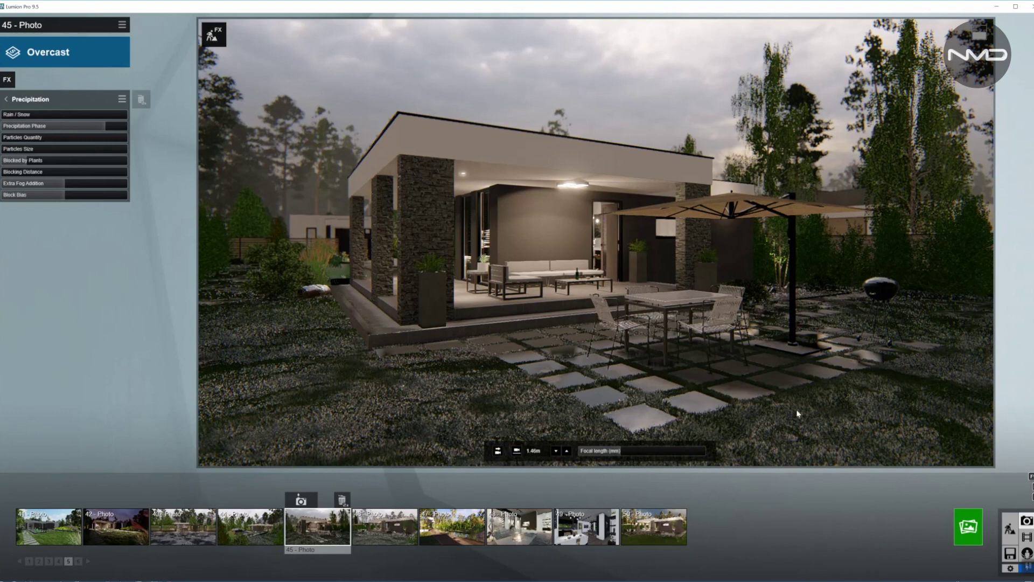
mouse_move(11, 117)
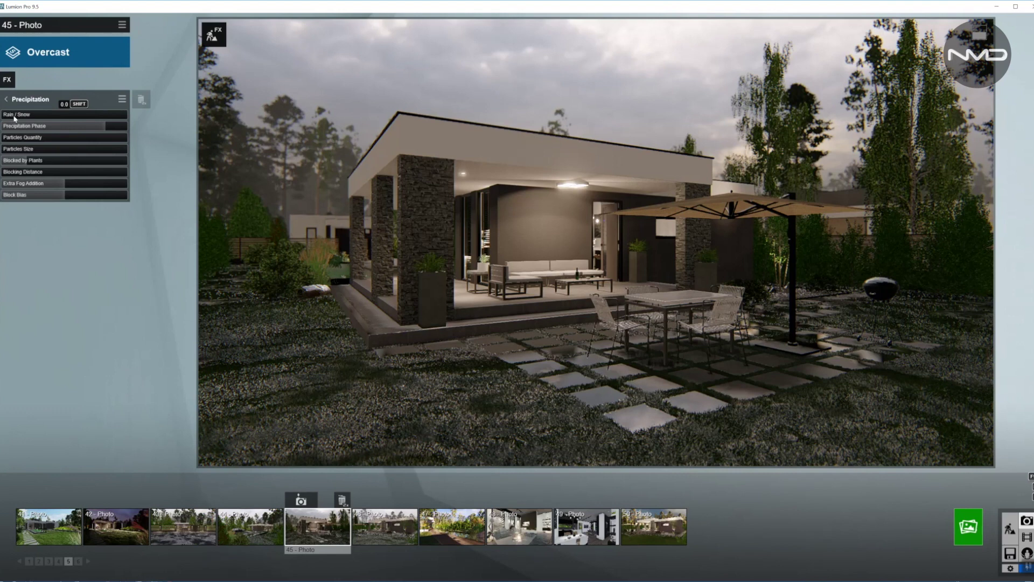
drag(41, 116, 2, 116)
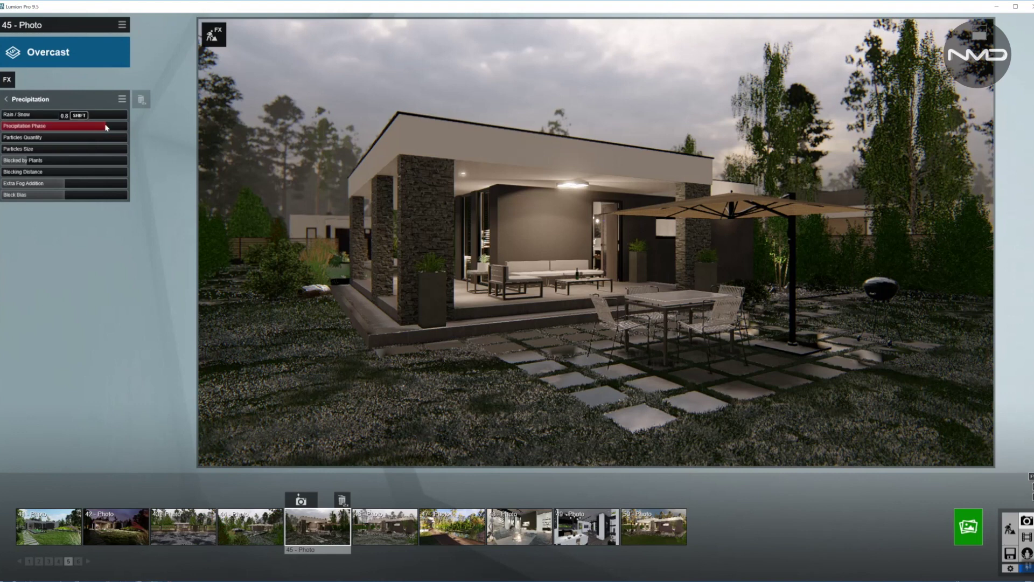
drag(107, 125, 104, 125)
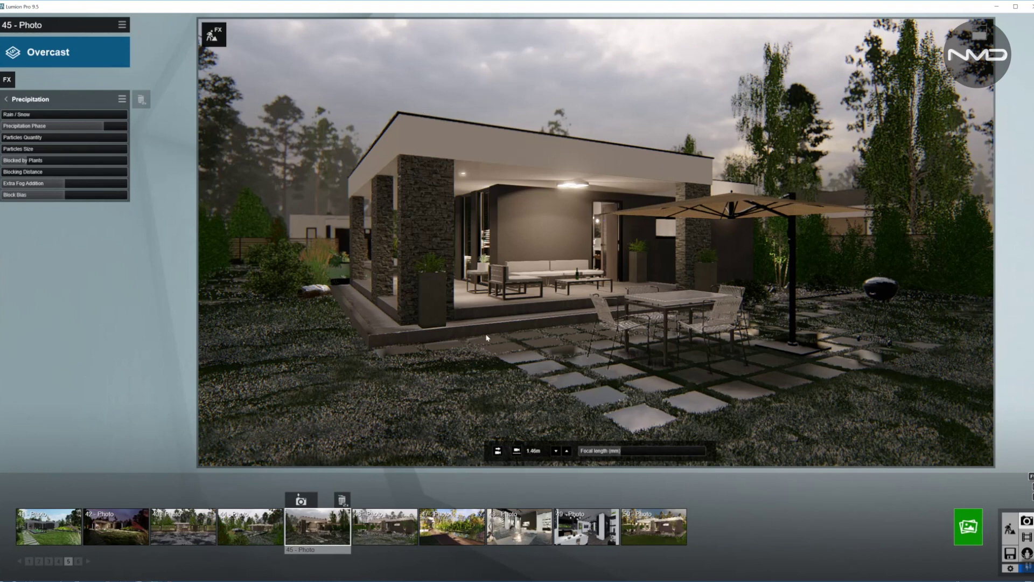
click(6, 100)
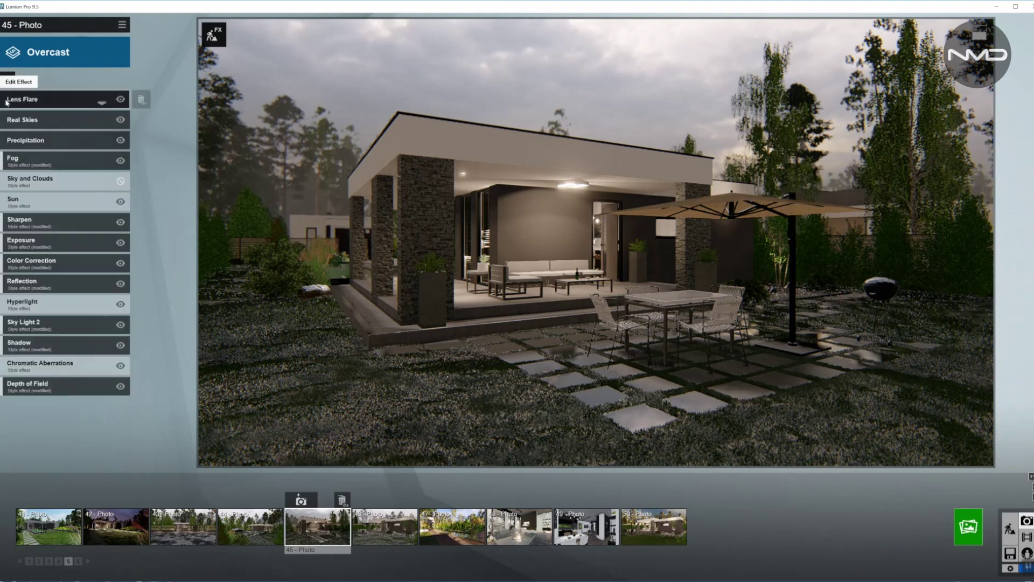
- Review the Fog, Sharpen and Exposure effect settings of photo 45
click(61, 161)
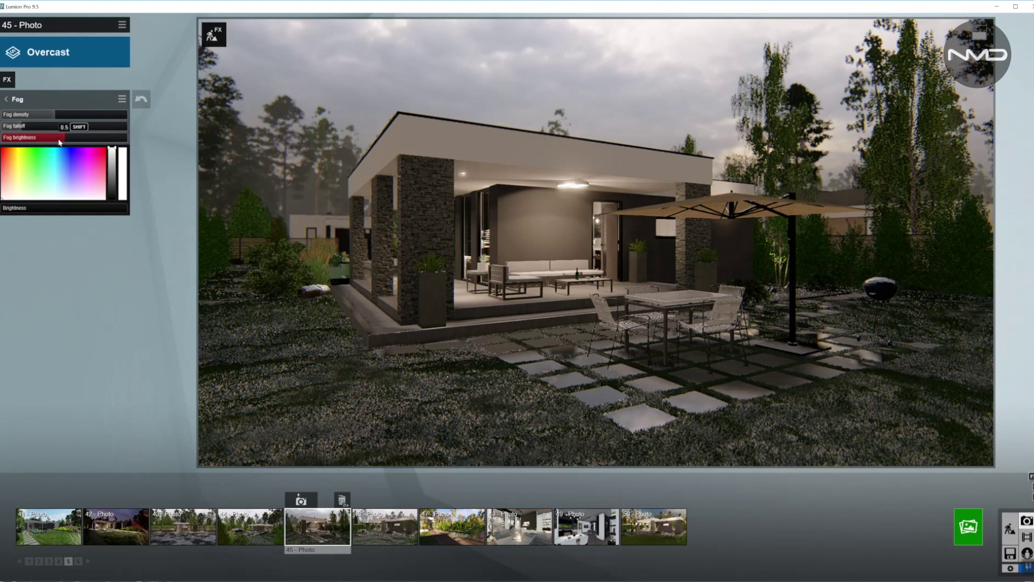
click(9, 100)
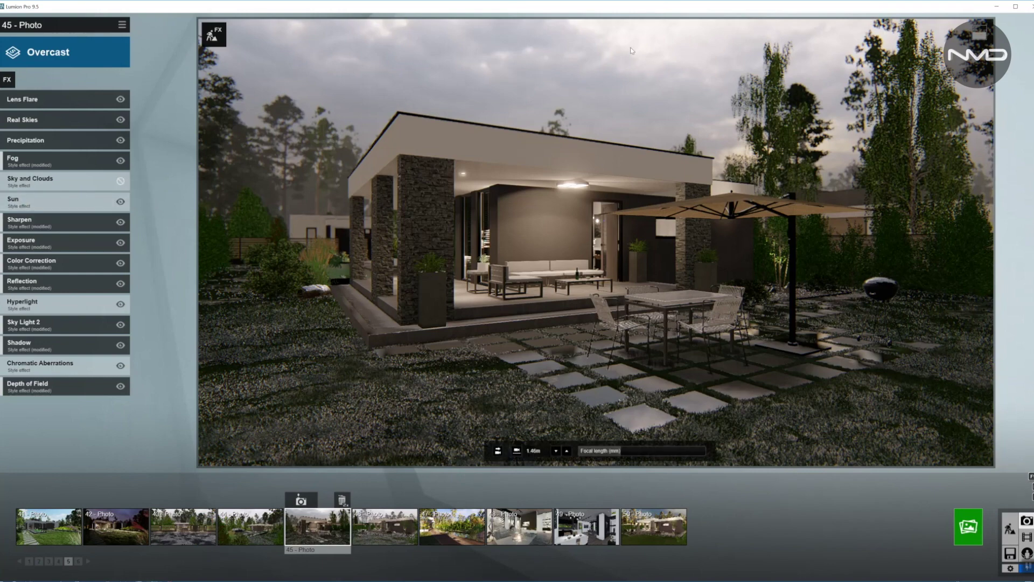
click(73, 226)
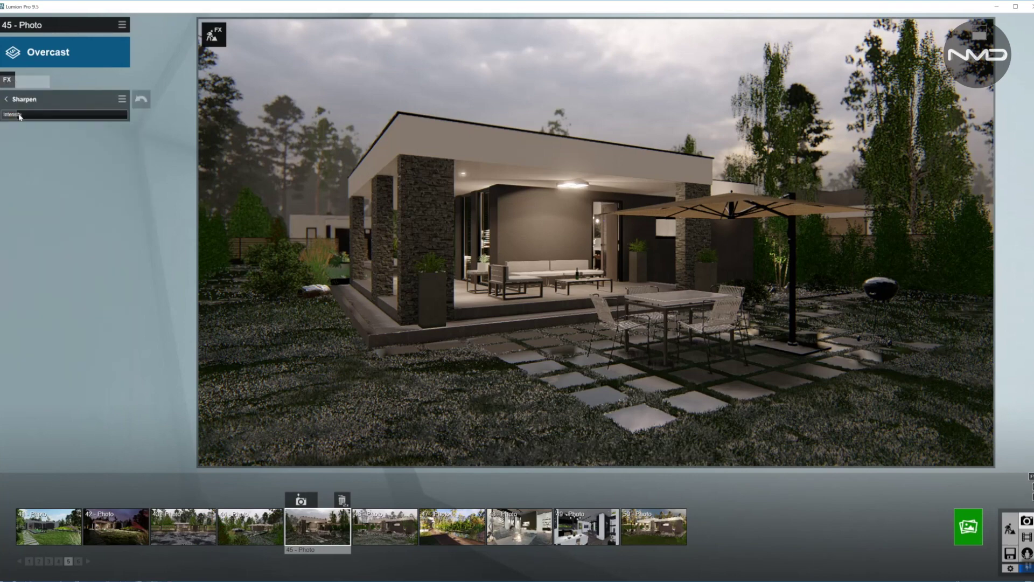
click(6, 100)
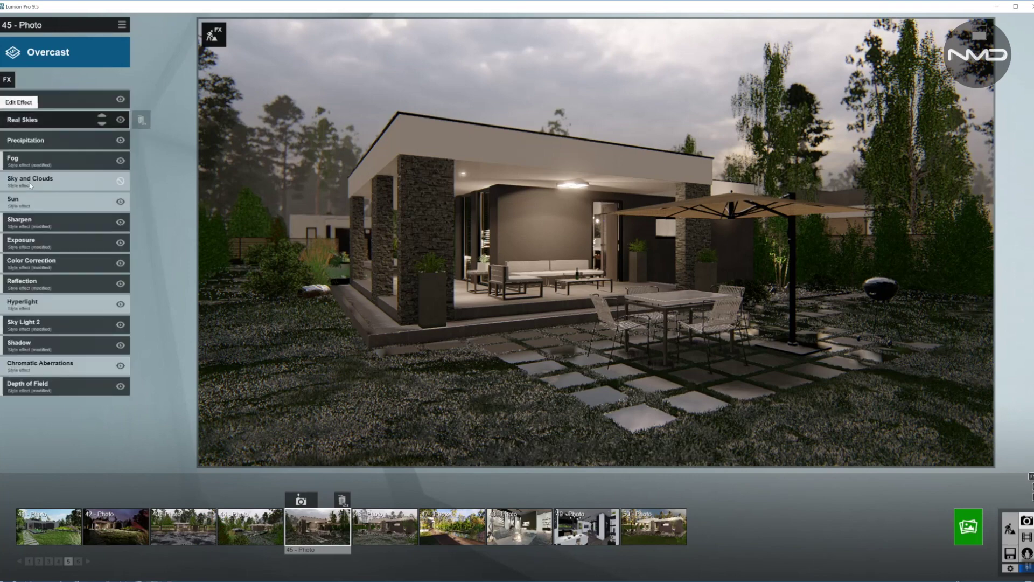
click(60, 242)
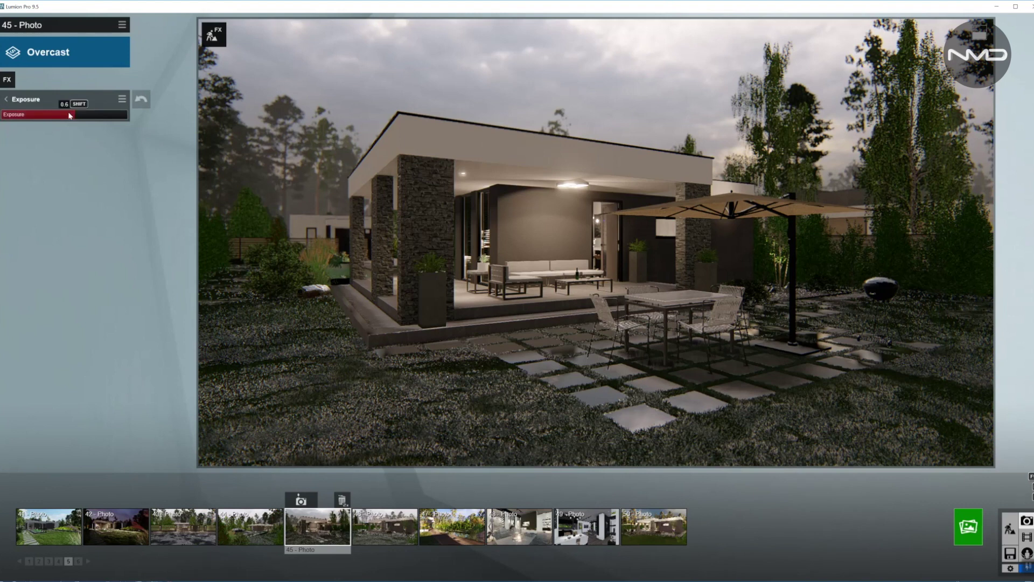
click(15, 103)
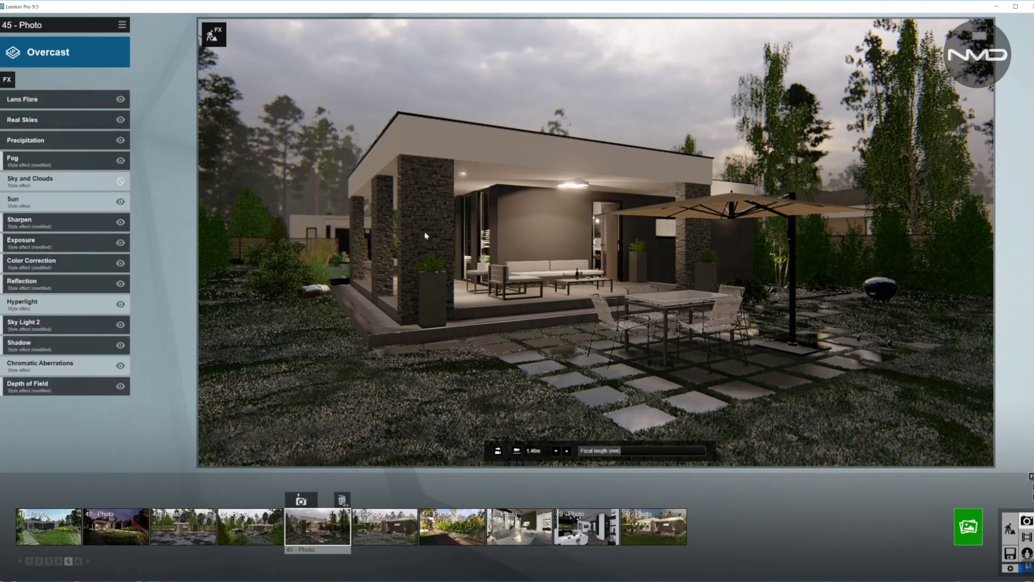
- Review the Color Correction effect's slider settings for photo 45
click(64, 263)
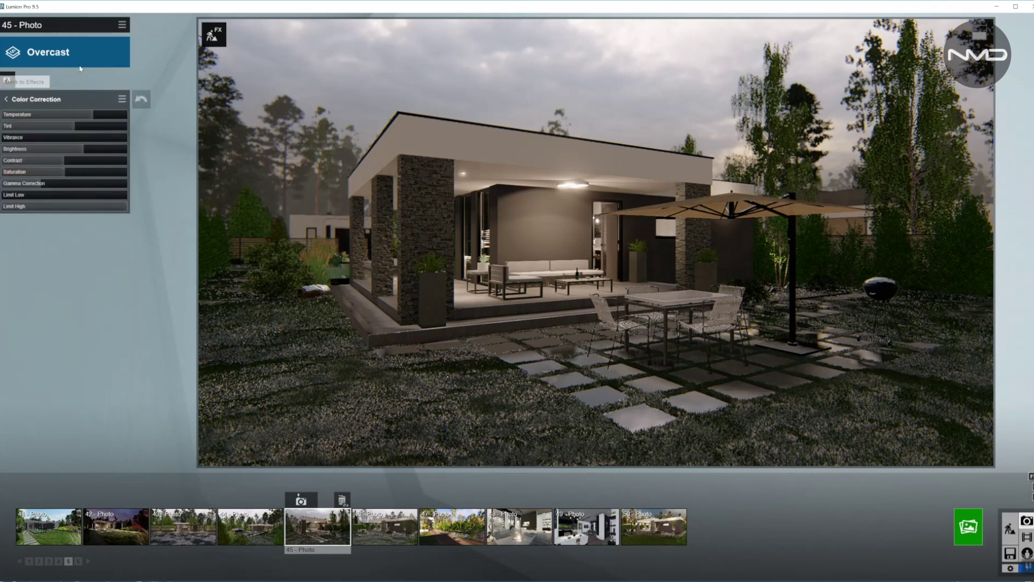
mouse_move(93, 118)
key(shift)
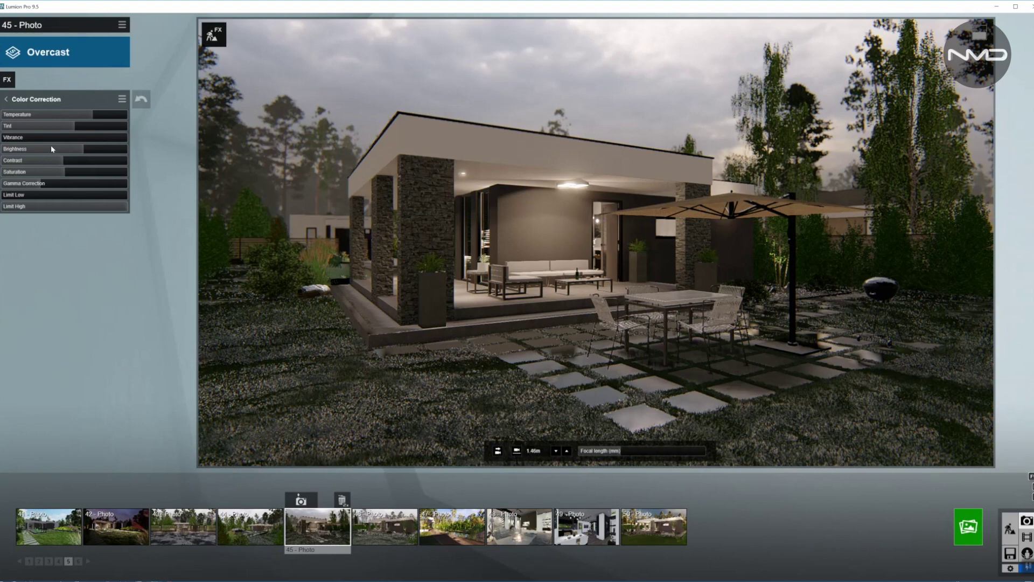
click(7, 101)
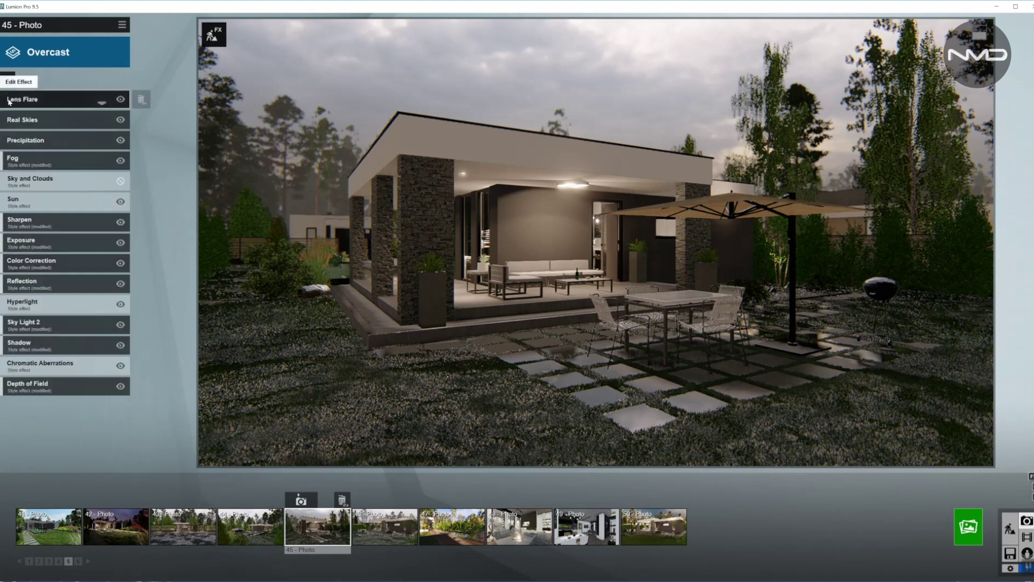
- Review the Reflection effect's settings and inspect its reflection planes on the paving stones and pool
click(57, 285)
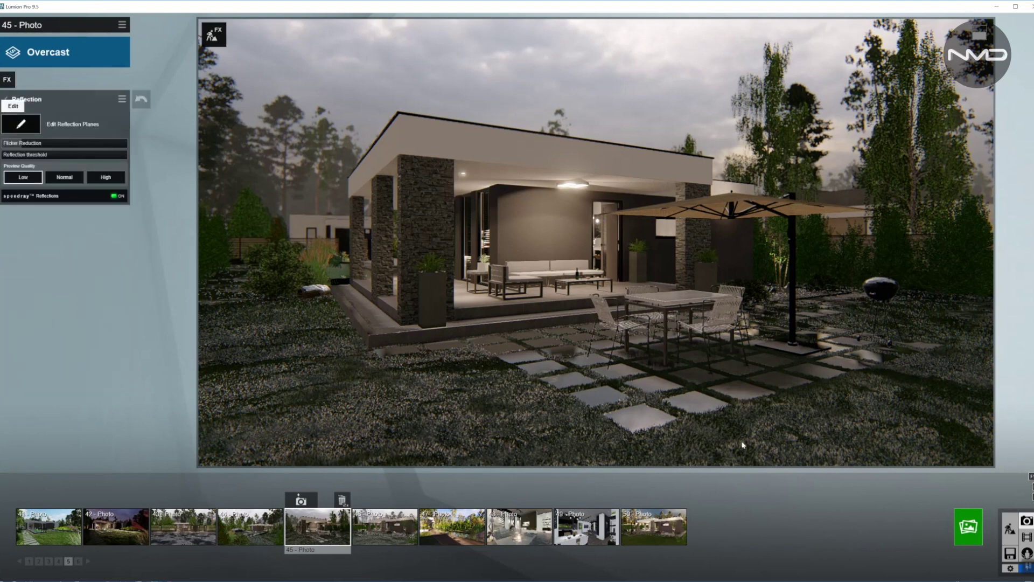
mouse_move(665, 354)
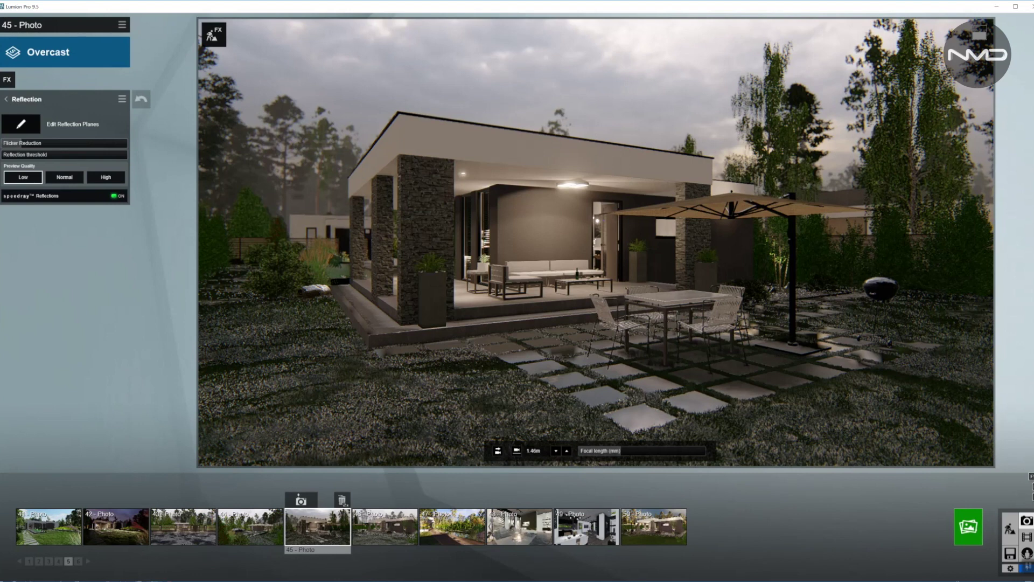
click(21, 124)
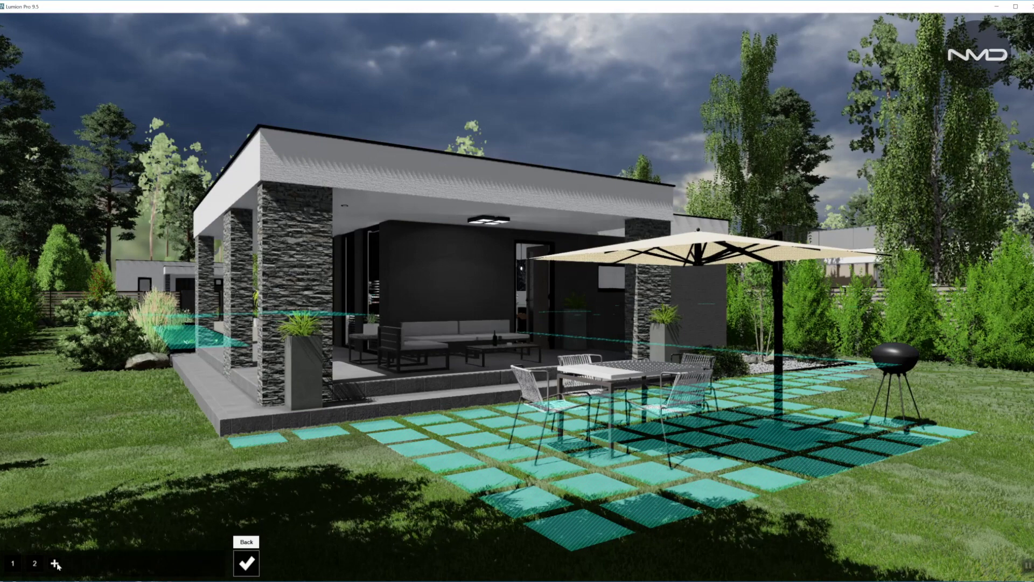
click(35, 564)
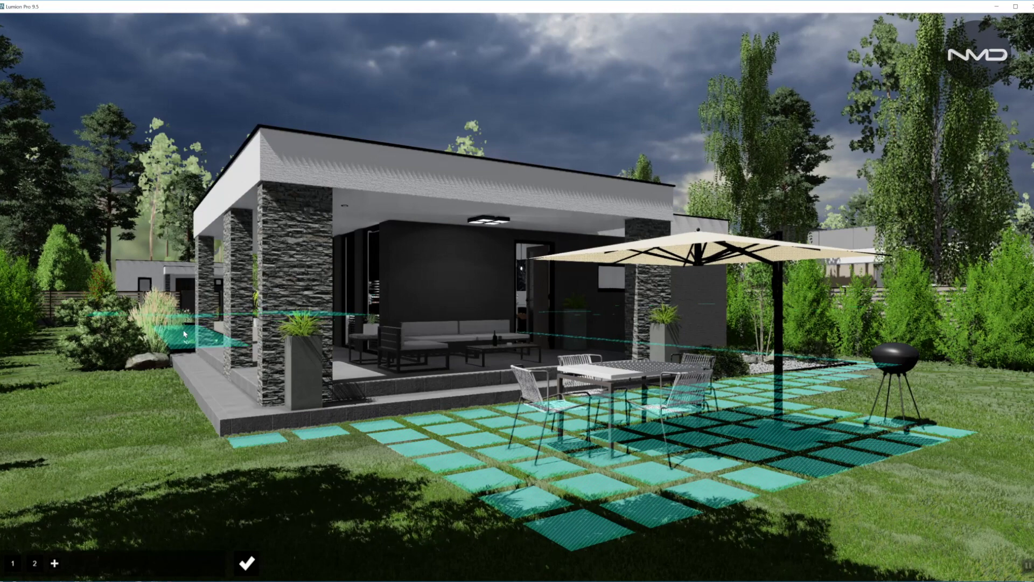
click(34, 563)
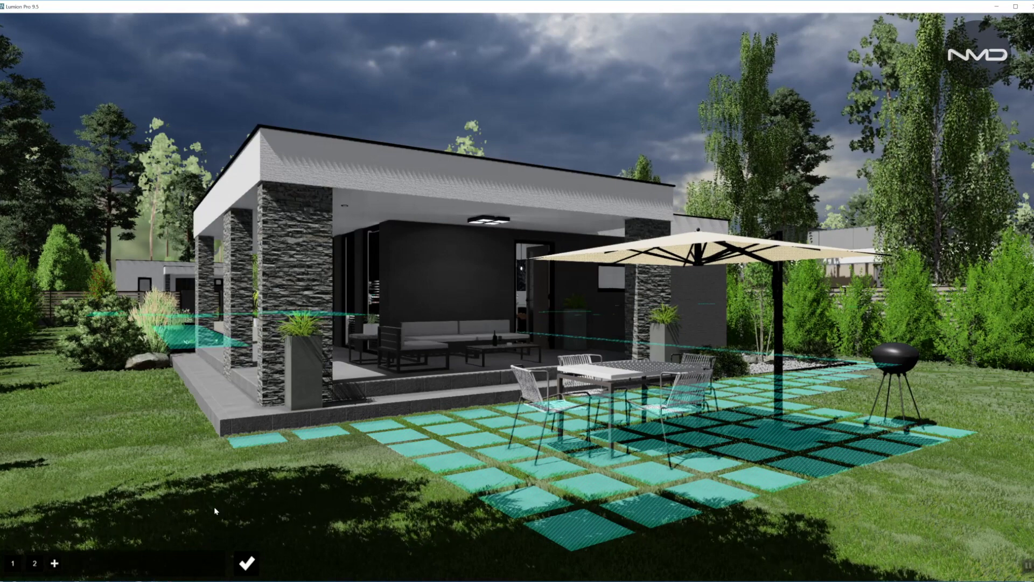
click(246, 561)
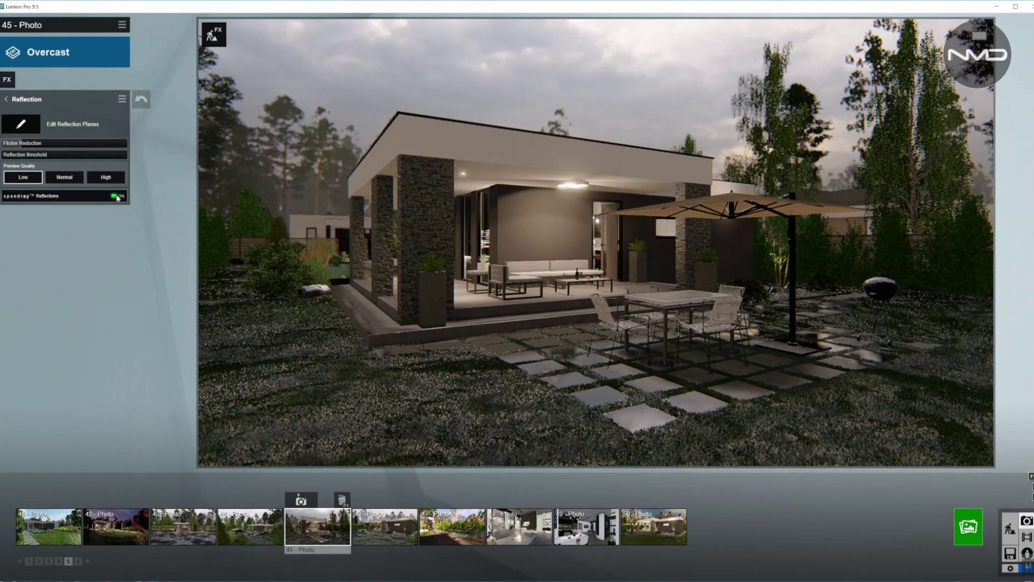
click(8, 99)
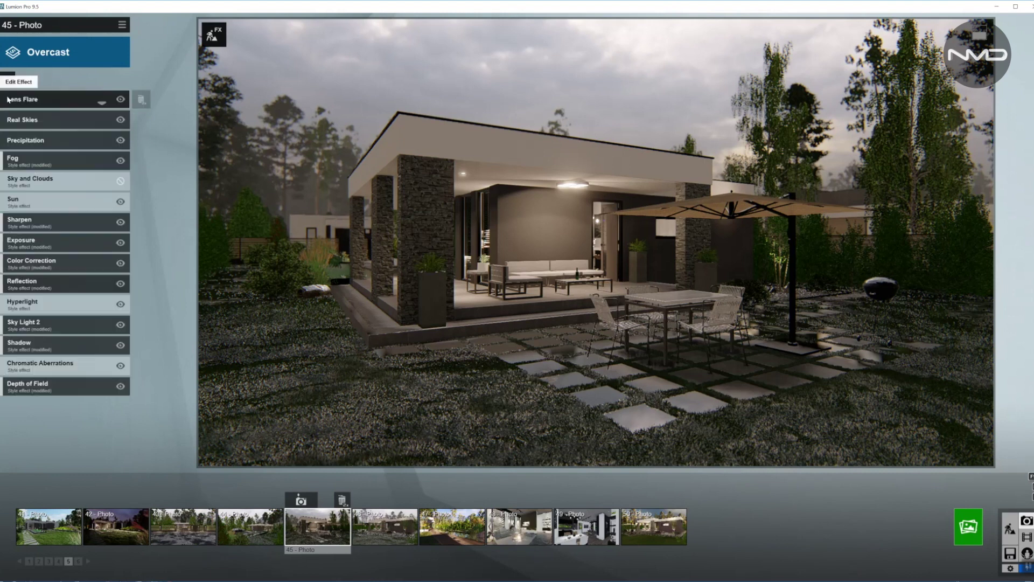
- Check the Amount setting of the Hyperlight effect
click(69, 303)
mouse_move(66, 117)
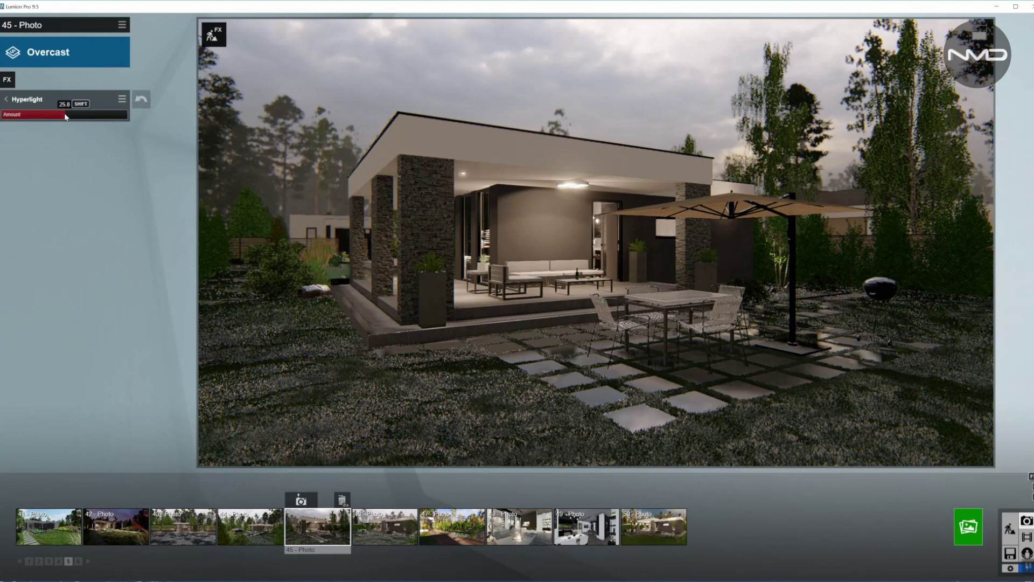
click(10, 99)
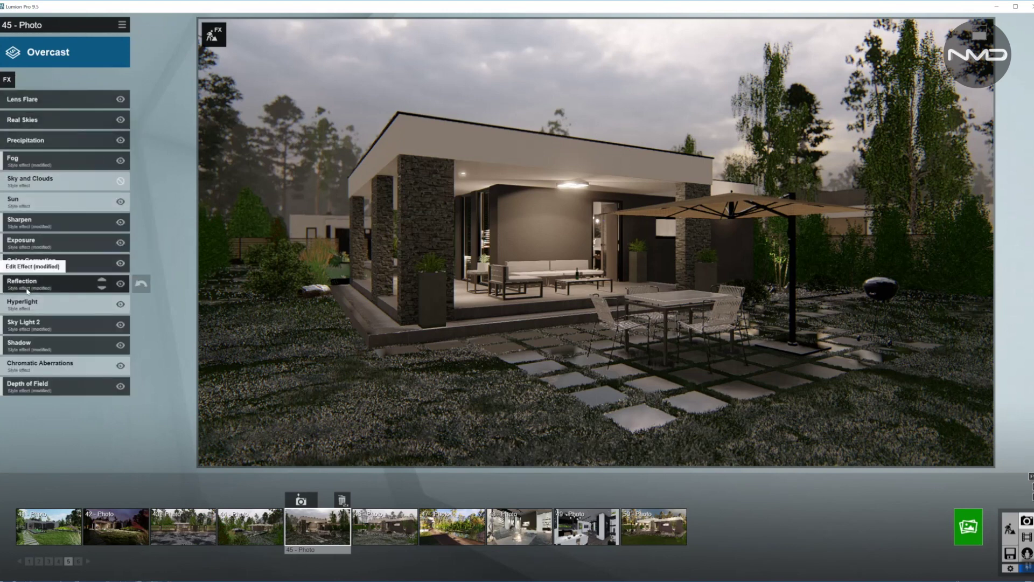
- In the Sky Light 2 effect, review the settings and lower Saturation slightly
click(56, 323)
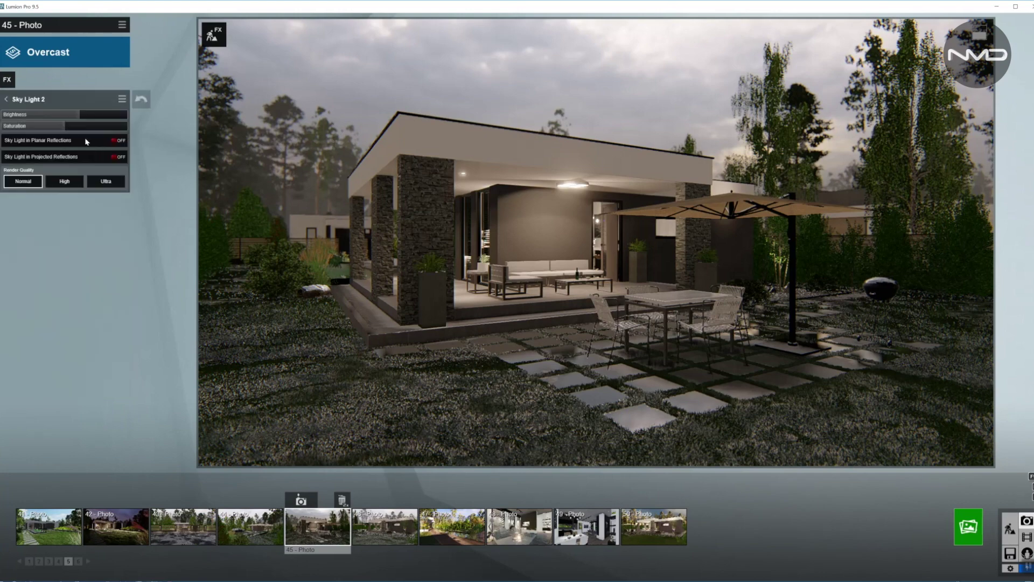
mouse_move(47, 117)
drag(64, 126, 63, 127)
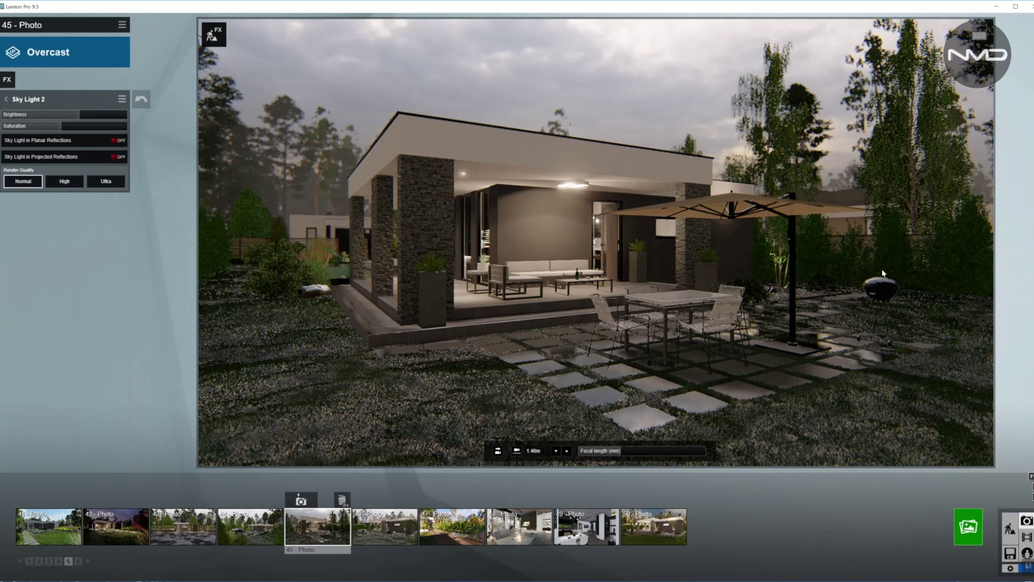
click(6, 99)
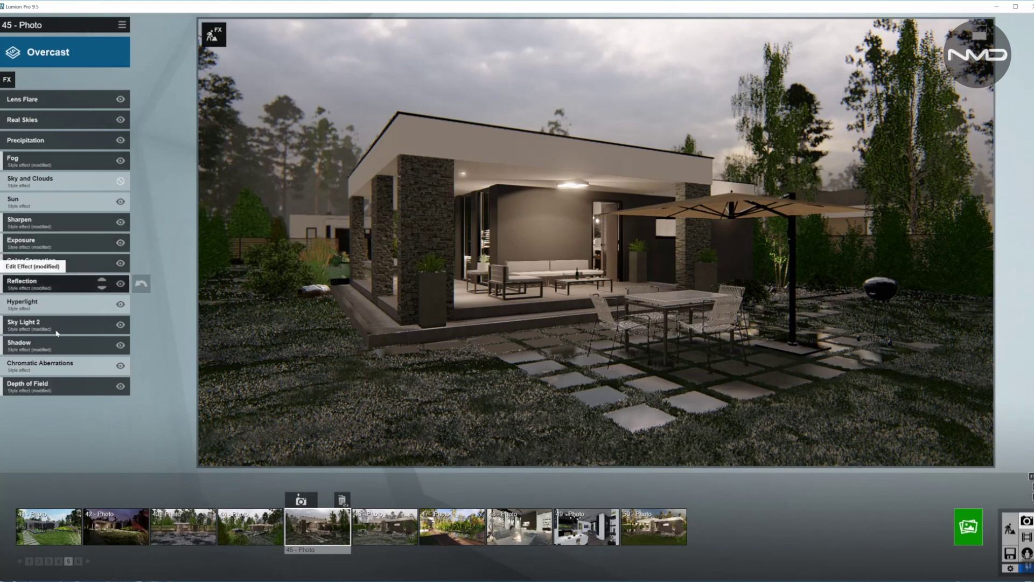
- In the Shadow effect, raise Coloring, Interior / Exterior and Omnishadow slightly
click(63, 348)
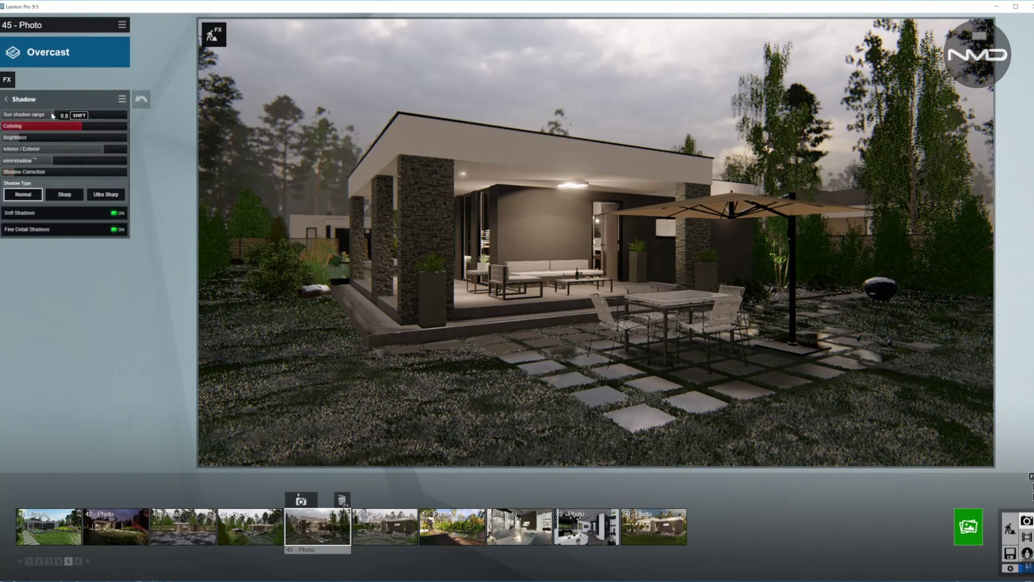
drag(72, 129, 85, 127)
drag(86, 125, 88, 126)
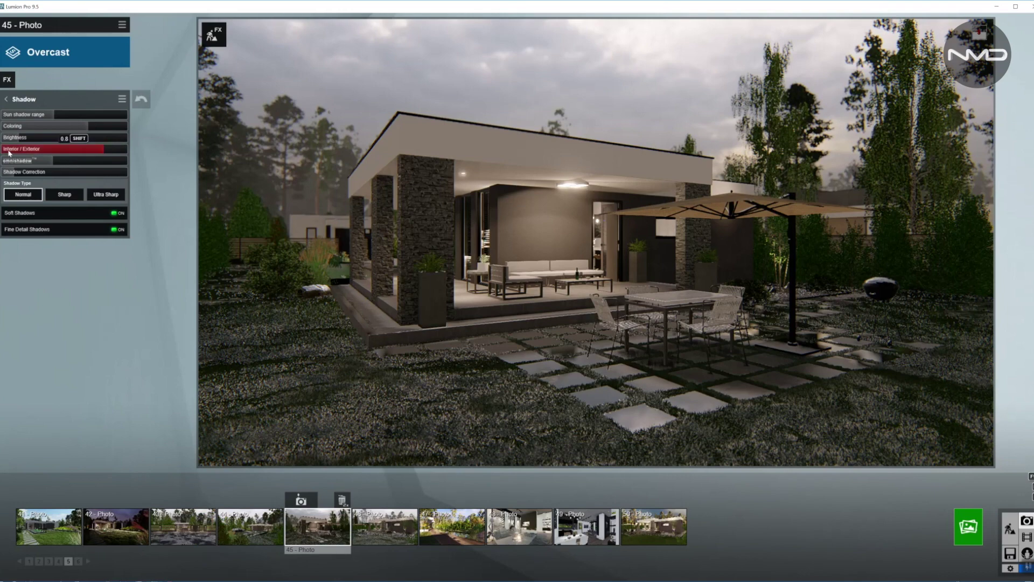
drag(105, 149, 107, 150)
drag(52, 164, 54, 165)
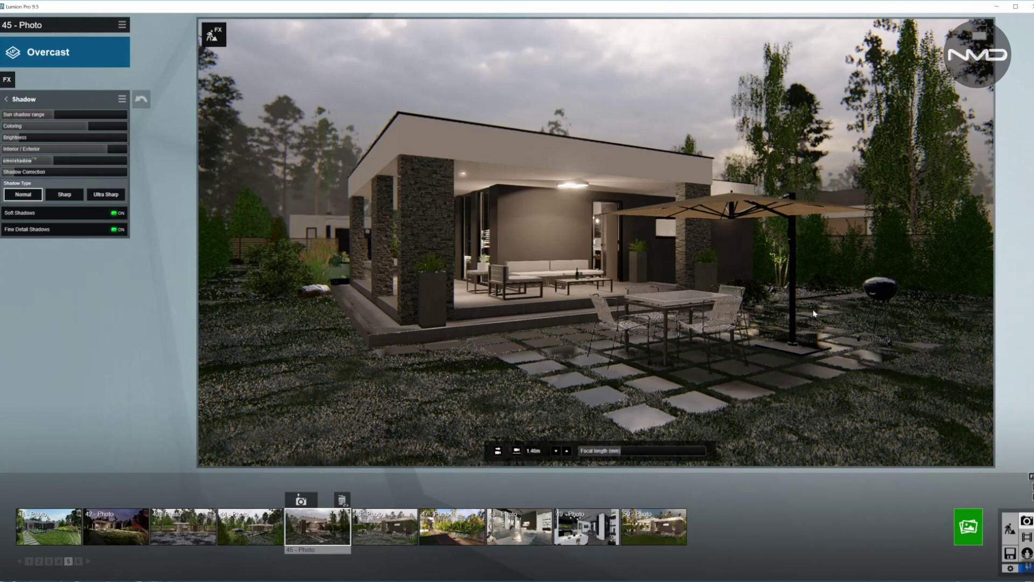
click(6, 99)
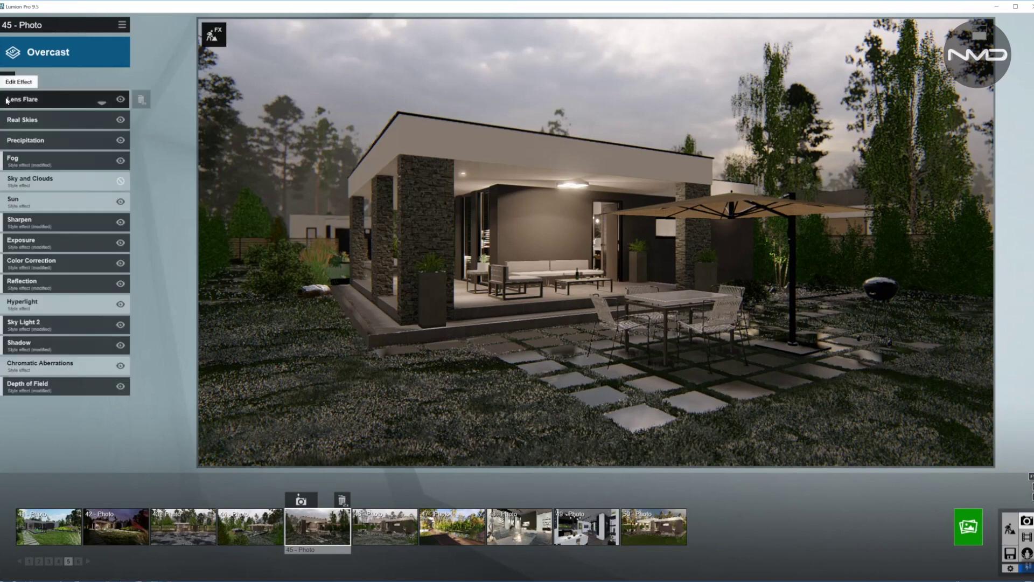
- In the Chromatic Aberrations effect, set Dispersion to a very low amount
click(64, 366)
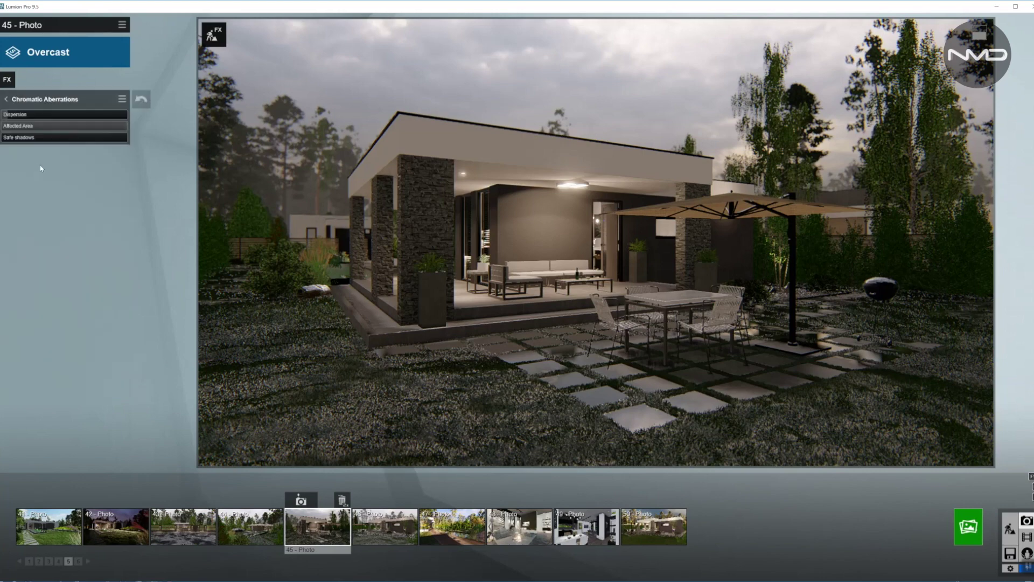
mouse_move(11, 115)
click(8, 115)
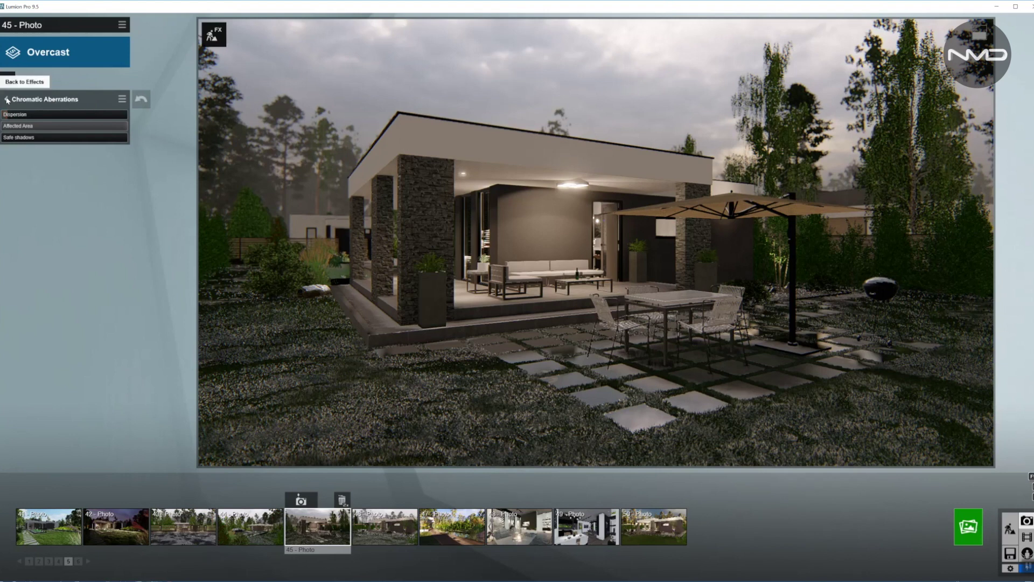
click(6, 99)
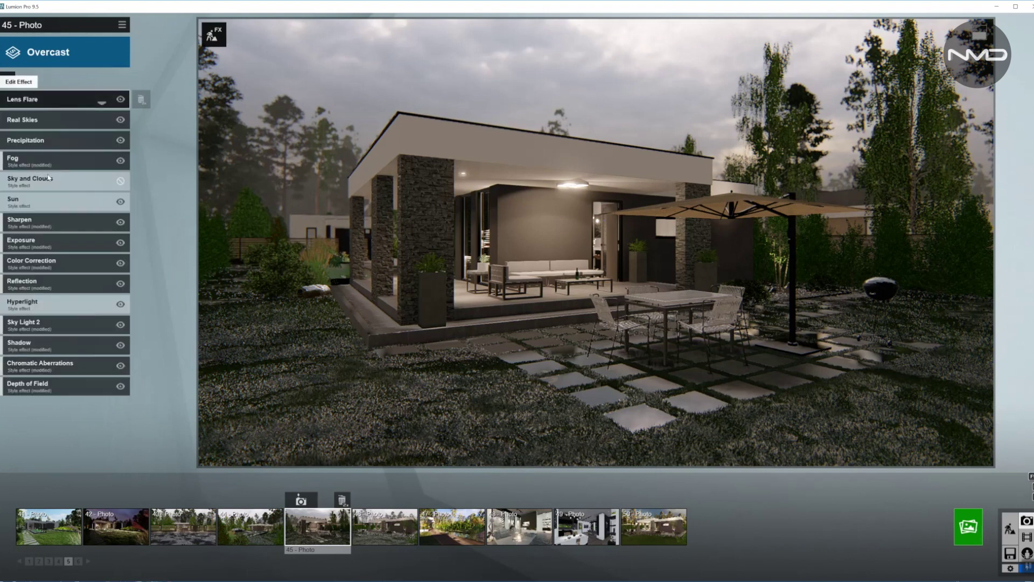
- In the Depth of Field effect, check the focus point in the scene and lower Amount slightly
click(76, 384)
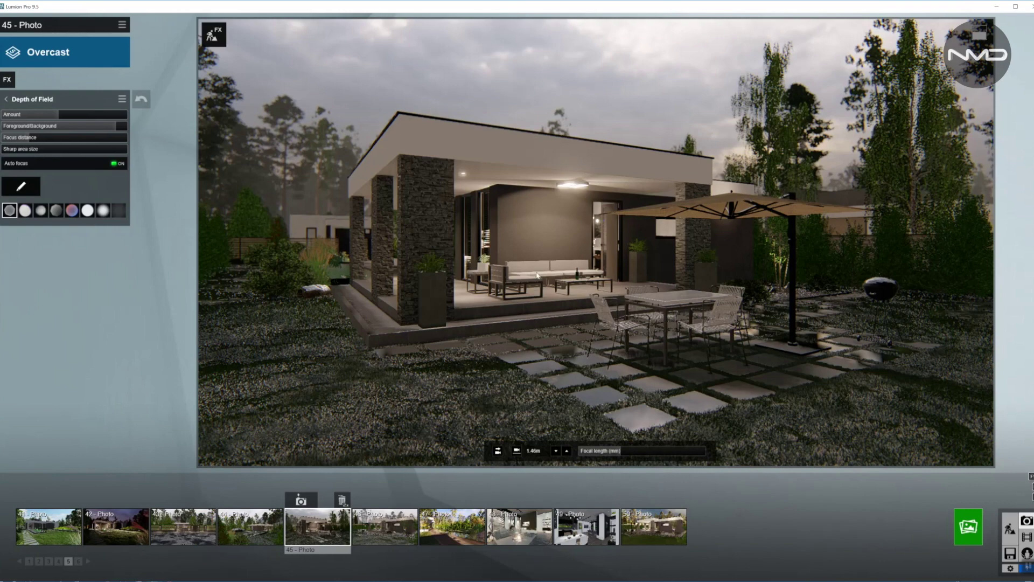
click(21, 186)
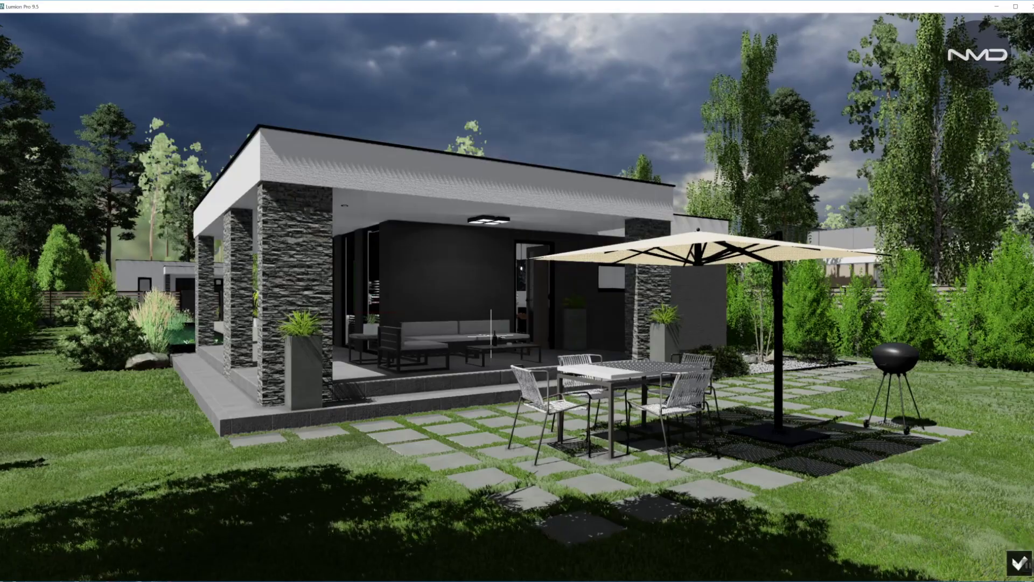
click(1020, 563)
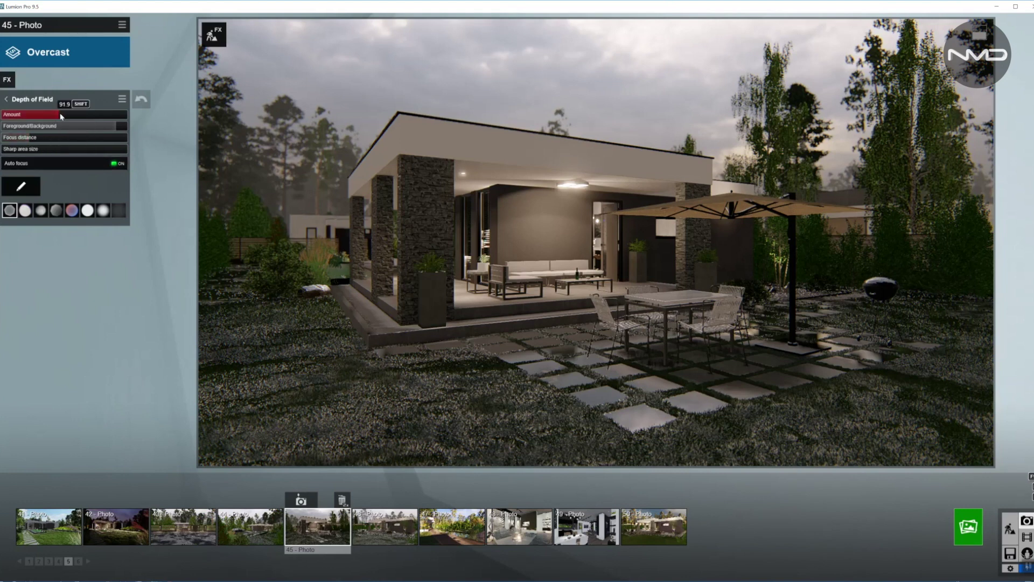
drag(61, 114, 59, 113)
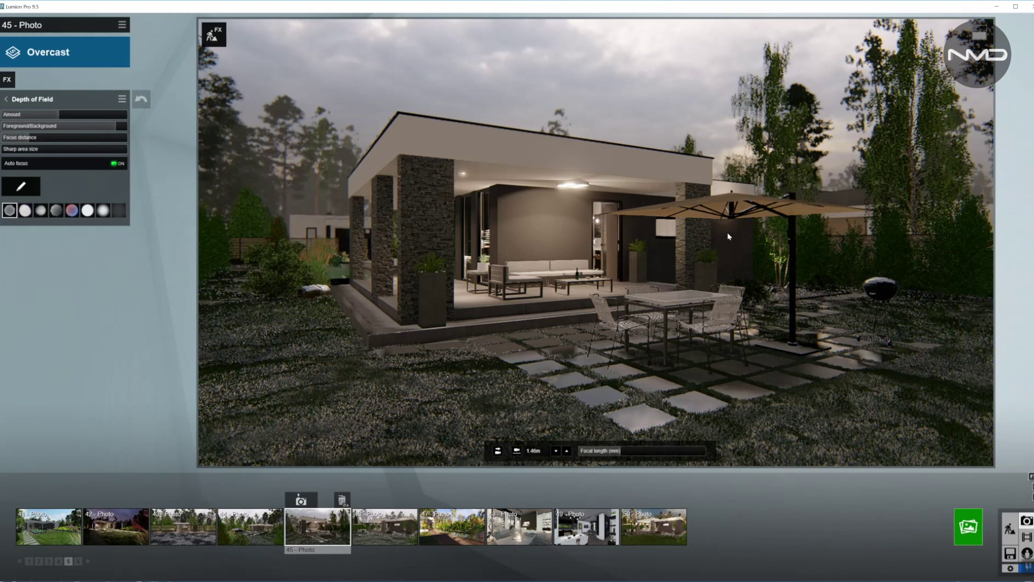
click(8, 99)
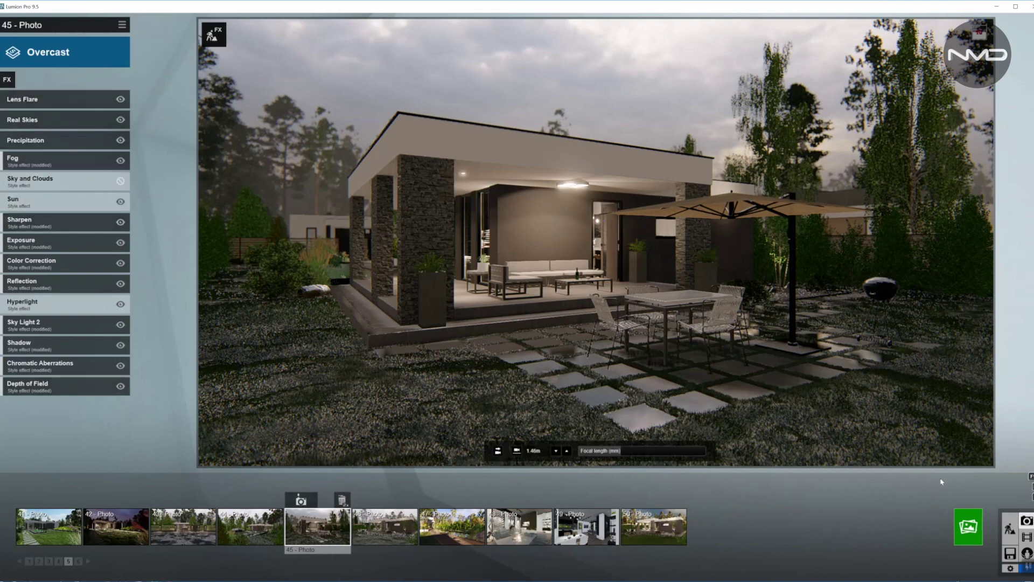
- Render photo 45 and save it to the Desktop as a JPG, picking the Bungallow_#2_14 file name
click(970, 528)
click(454, 406)
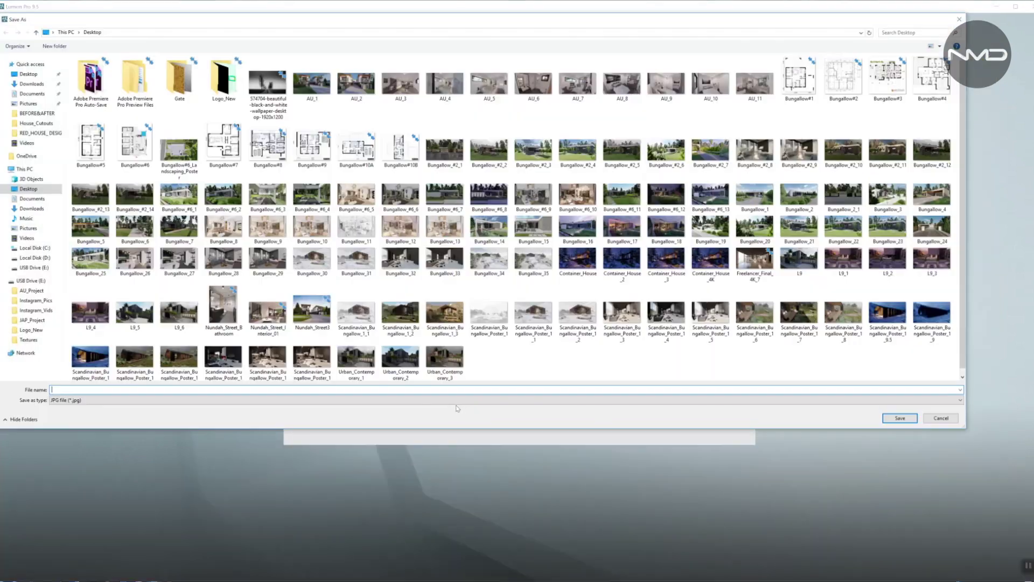
click(135, 197)
key(Return)
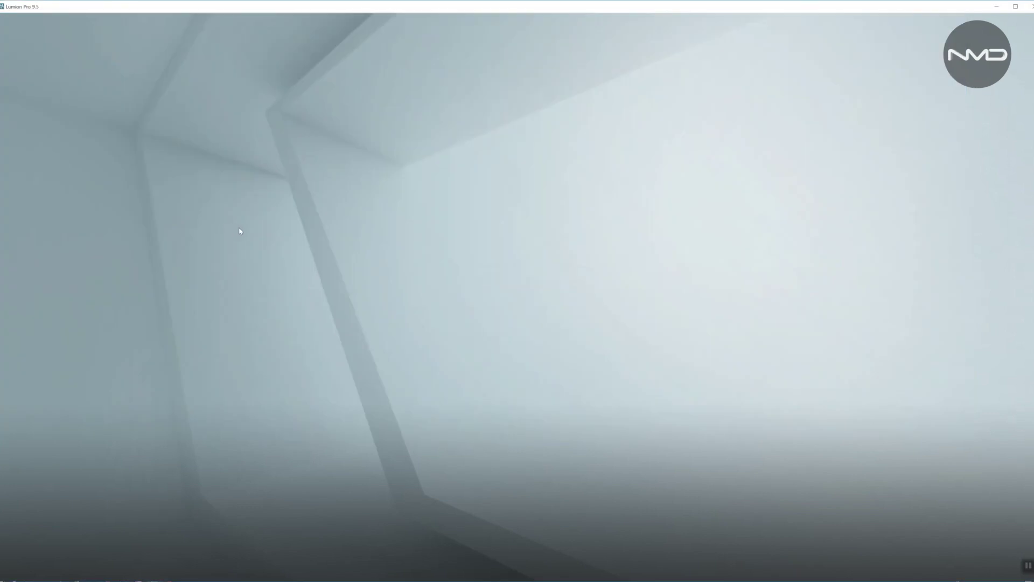